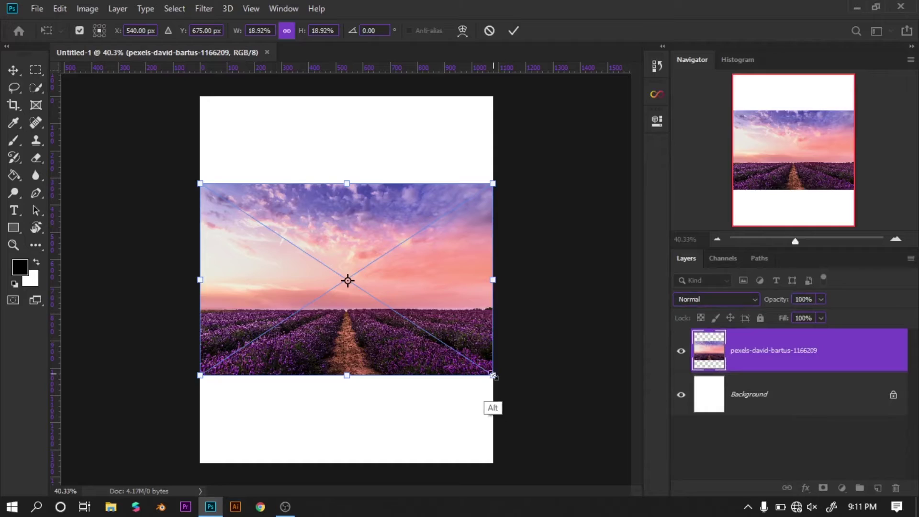
Step: Stretch the lavender photo to fill the canvas and scale the cherry blossom tree into the left side
mouse_move(493, 376)
left_mouse_down()
mouse_move(424, 316)
mouse_move(389, 246)
left_mouse_up()
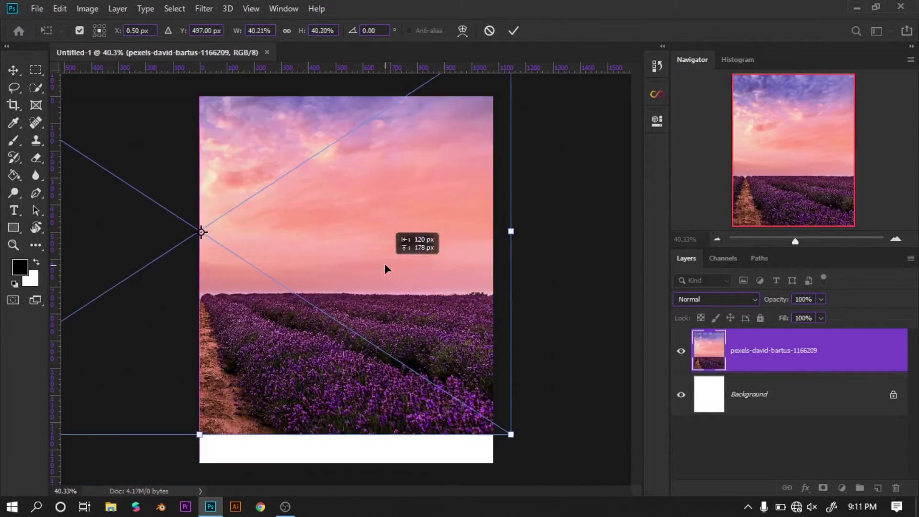
mouse_move(431, 410)
left_mouse_down()
mouse_move(482, 424)
mouse_move(406, 450)
left_mouse_up()
key("Return")
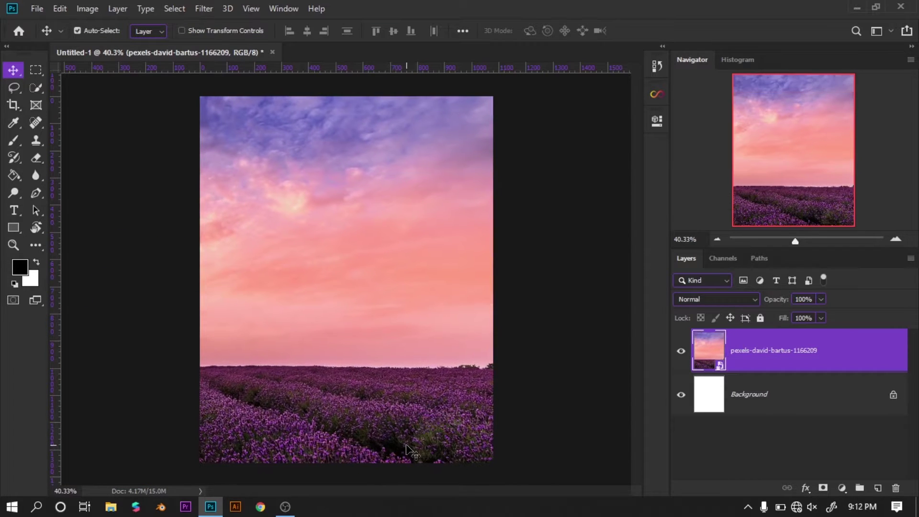
left_click_drag(421, 368, 334, 362)
key("Return")
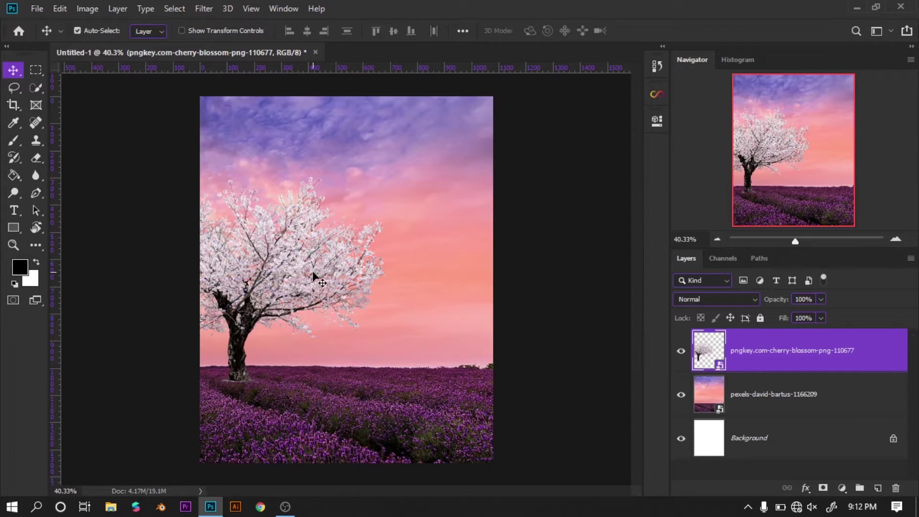
Step: Duplicate the cherry tree, then mirror the copy and move it to the right side
key("ctrl+j")
key("ctrl+t")
mouse_move(133, 381)
left_mouse_down()
mouse_move(472, 349)
mouse_move(564, 427)
left_mouse_up()
mouse_move(479, 335)
left_mouse_down()
mouse_move(510, 369)
mouse_move(596, 426)
left_mouse_up()
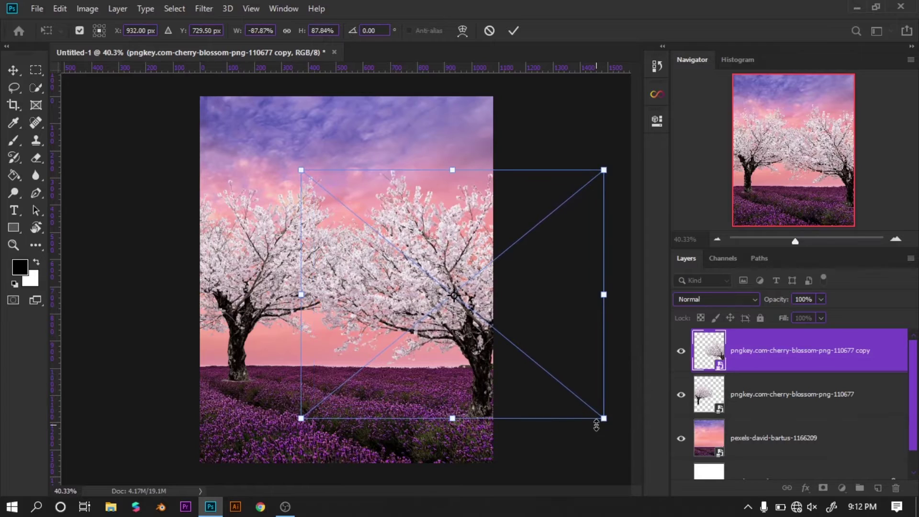
key("Return")
Step: Shrink the original left tree and reselect the mirrored tree layer
left_click(240, 288)
key("ctrl+t")
mouse_move(390, 389)
left_mouse_down()
mouse_move(267, 349)
mouse_move(295, 353)
left_mouse_up()
key("Return")
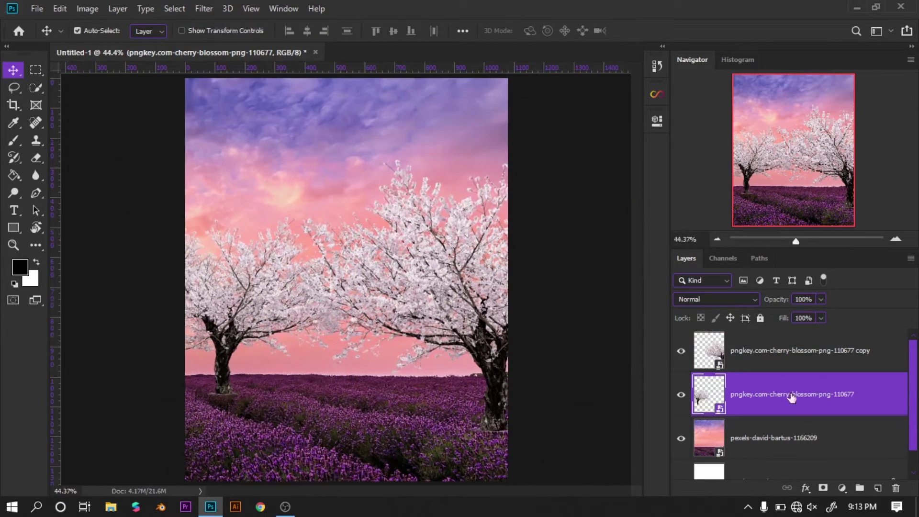
left_click(792, 351, "shift")
right_click(861, 351)
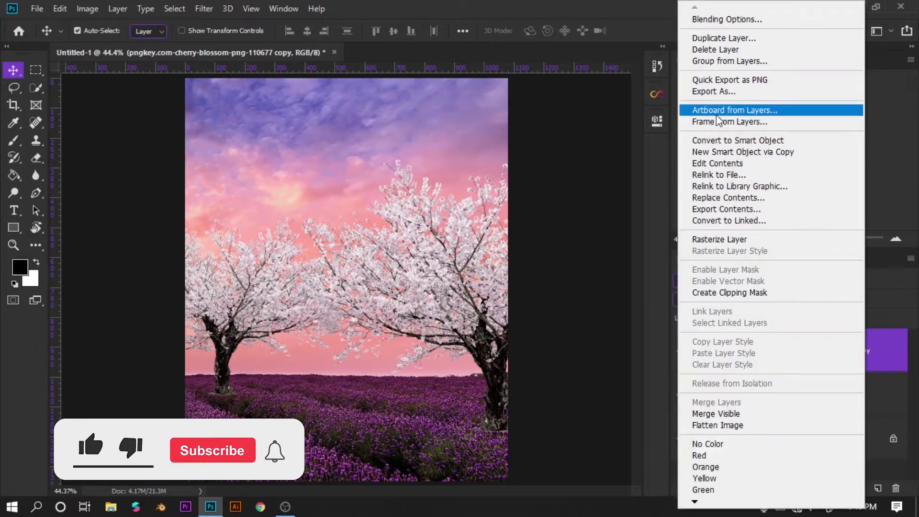
key("Escape")
Step: Darken the mirrored tree with a clipped Exposure adjustment of -0.94
left_click(842, 488)
left_click(832, 330)
left_click(541, 344)
left_click_drag(542, 188, 530, 191)
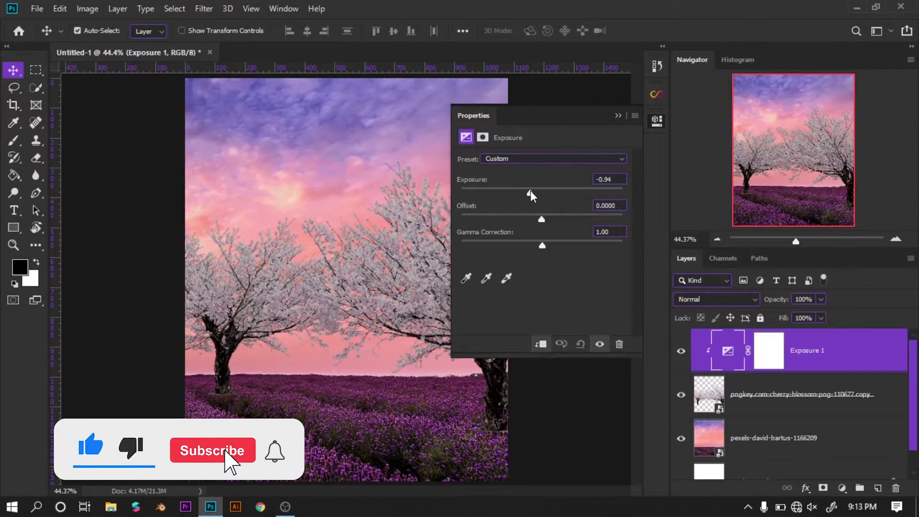
left_click(656, 121)
Step: Add a layer mask to the mirrored tree and brush away the hard edge at its trunk base
left_click(804, 394)
left_click(823, 487)
scroll(182, 407, "up", 5)
key("b")
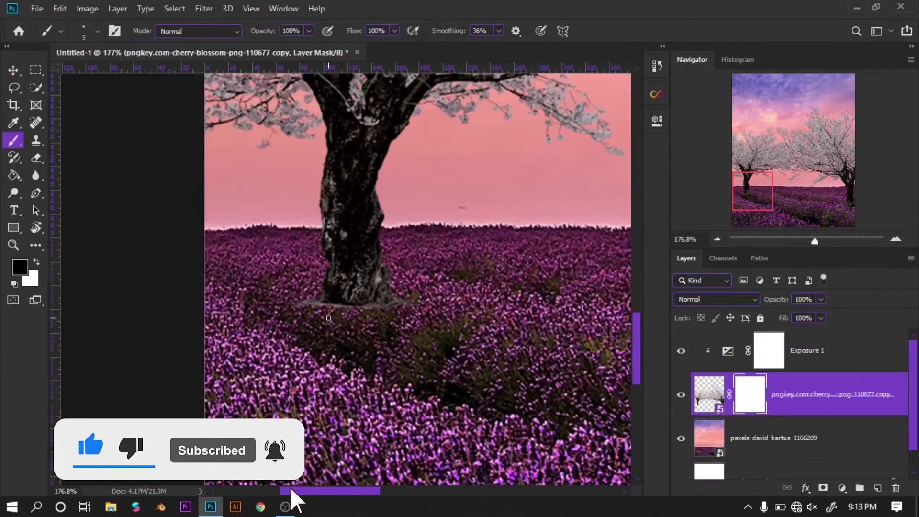
left_click_drag(314, 310, 395, 311)
scroll(396, 311, "down", 5)
scroll(396, 311, "right", 10)
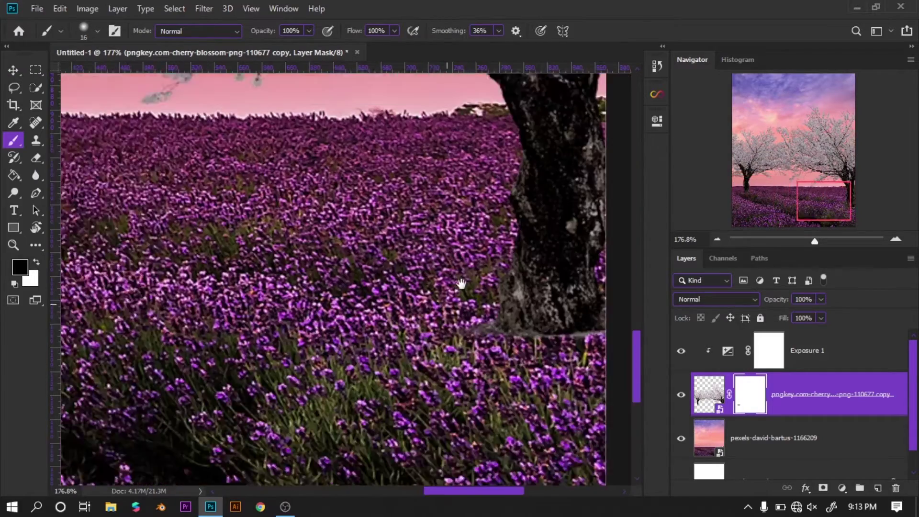
key("bracketright")
scroll(478, 315, "down", 5)
scroll(310, 273, "down", 1)
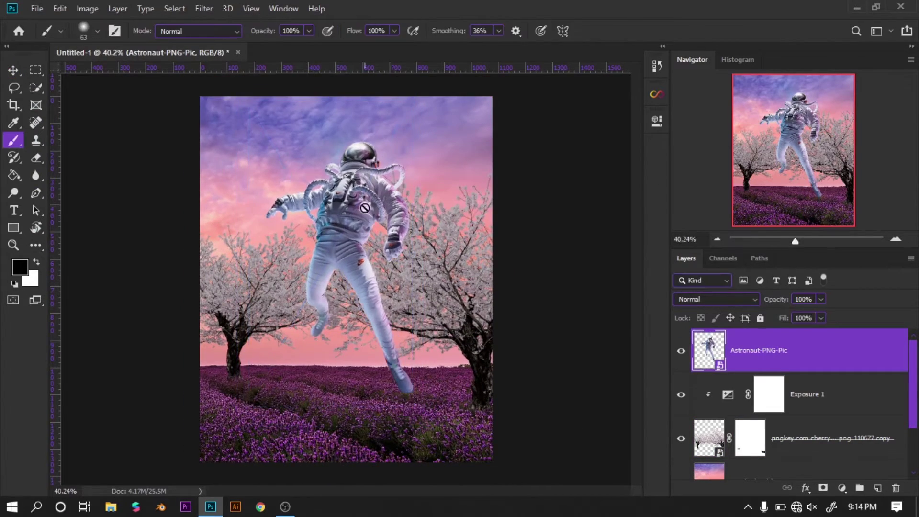
Step: Add a Curves adjustment clipped to the astronaut, set to Find Dark & Light Colors
left_click(841, 487)
left_click(831, 312)
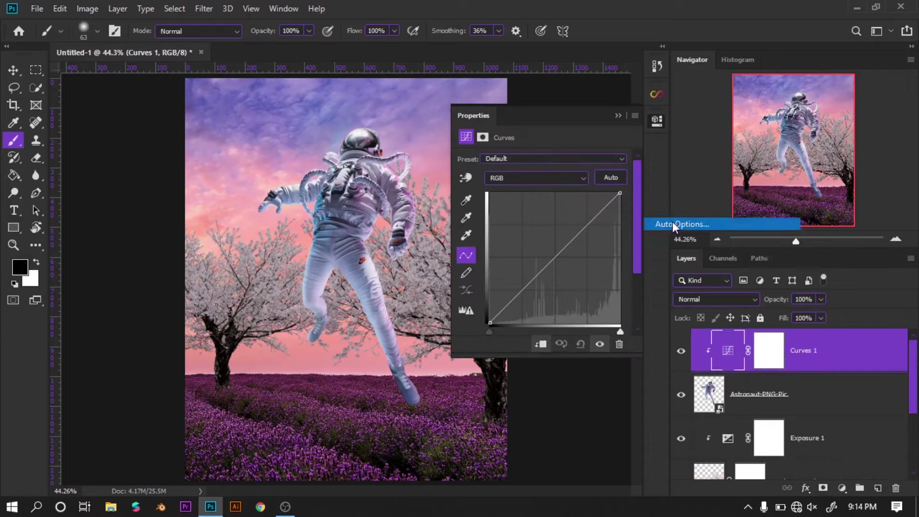
left_click(674, 225)
left_click(713, 193)
Step: Sample a dark red shadow and a pink horizon highlight as the astronaut's Curves targets
left_click(747, 292)
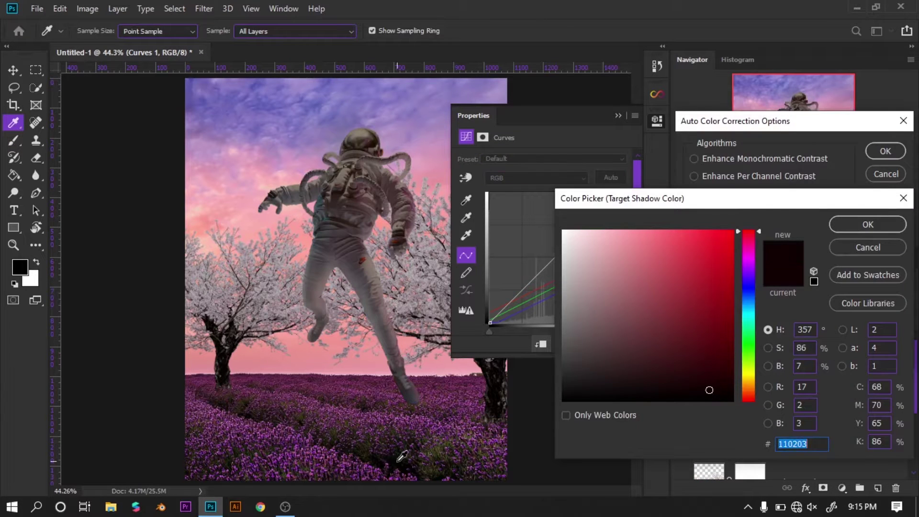
left_click(249, 351)
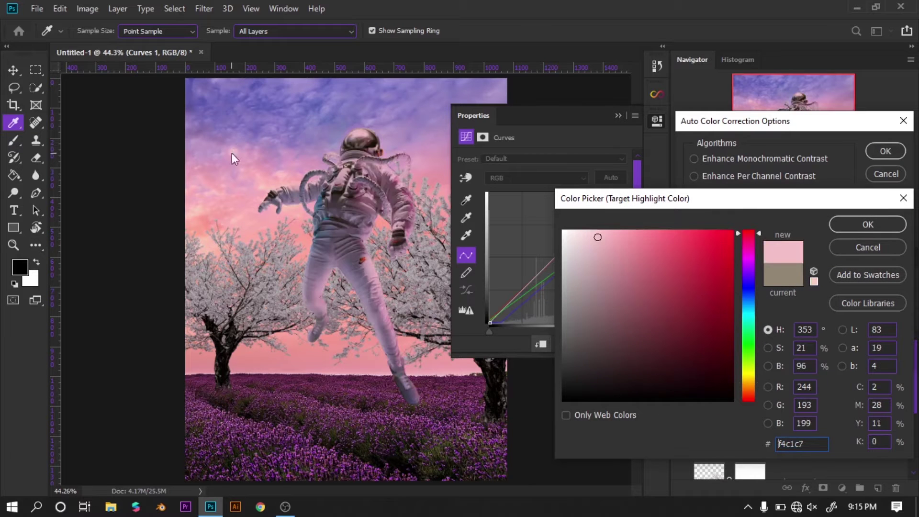
left_click(254, 153)
left_click(437, 367)
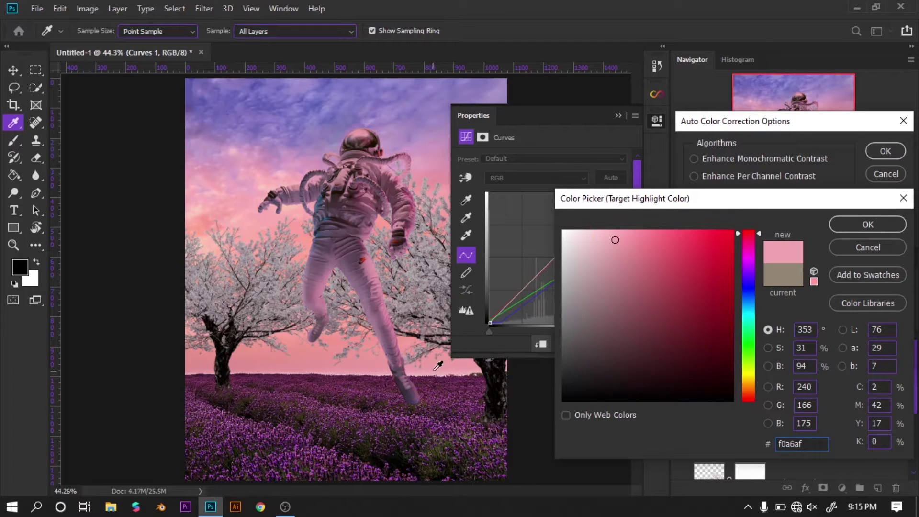
left_click(852, 228)
left_click(734, 251)
left_click(668, 388)
left_click(857, 225)
left_click(885, 151)
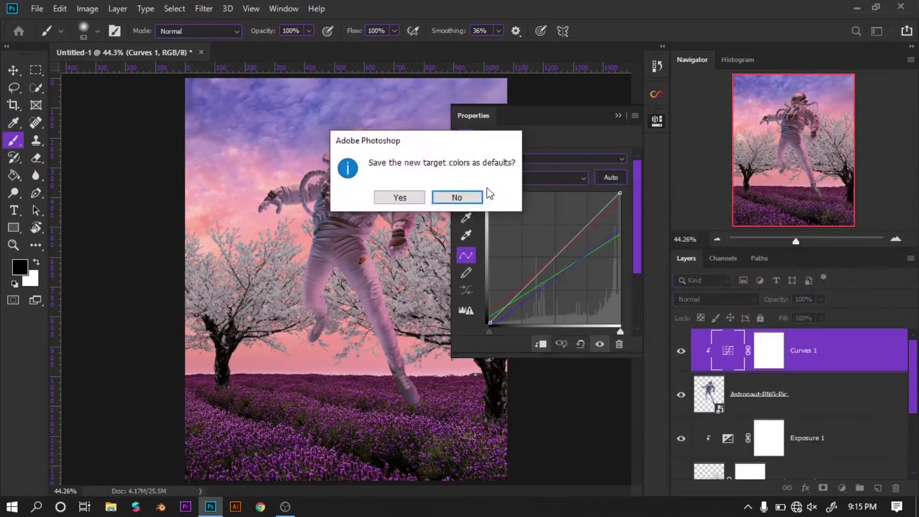
left_click(455, 195)
Step: Add a second Curves adjustment for the mirrored tree and bring up its Auto Options
left_click(780, 452)
left_click(842, 488)
left_click(833, 312)
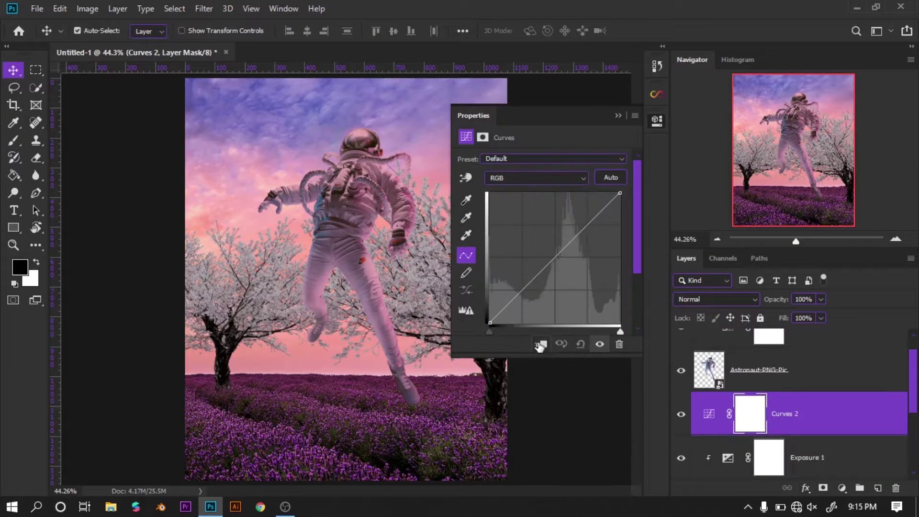
left_click(635, 115)
left_click(694, 223)
Step: Set the tree Curves' highlight target to pink sampled from the horizon and apply it
left_click(747, 282)
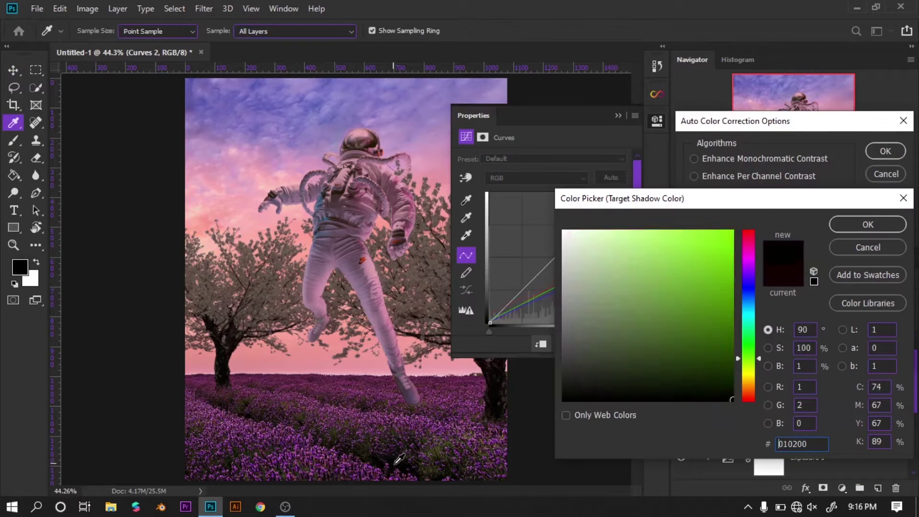
key("Escape")
left_click(747, 302)
key("Escape")
left_click(747, 323)
left_click(423, 366)
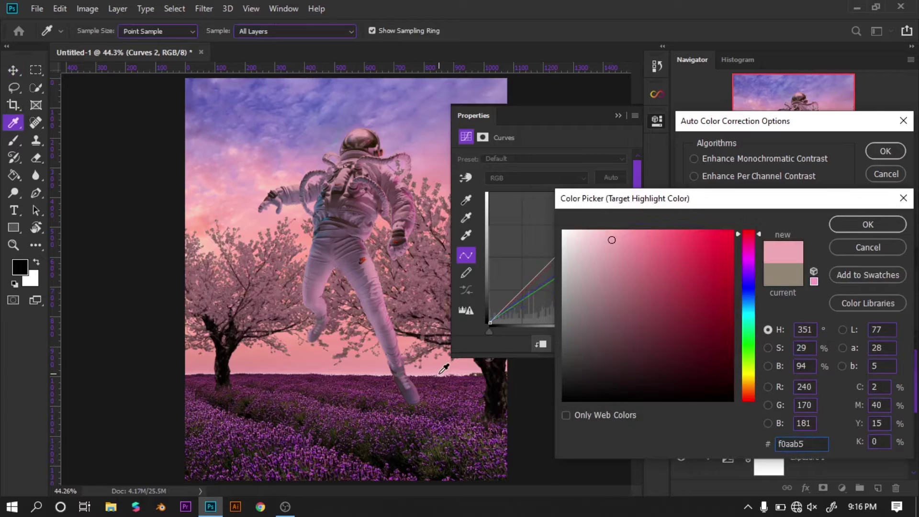
left_click(868, 224)
left_click(885, 150)
left_click(456, 198)
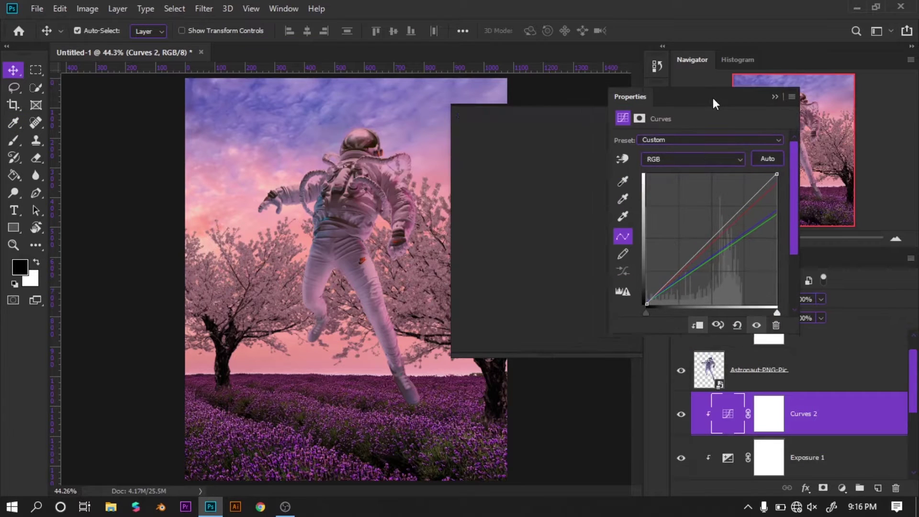
Step: Scale and position the smoke image over the astronaut's helmet
left_click(716, 380)
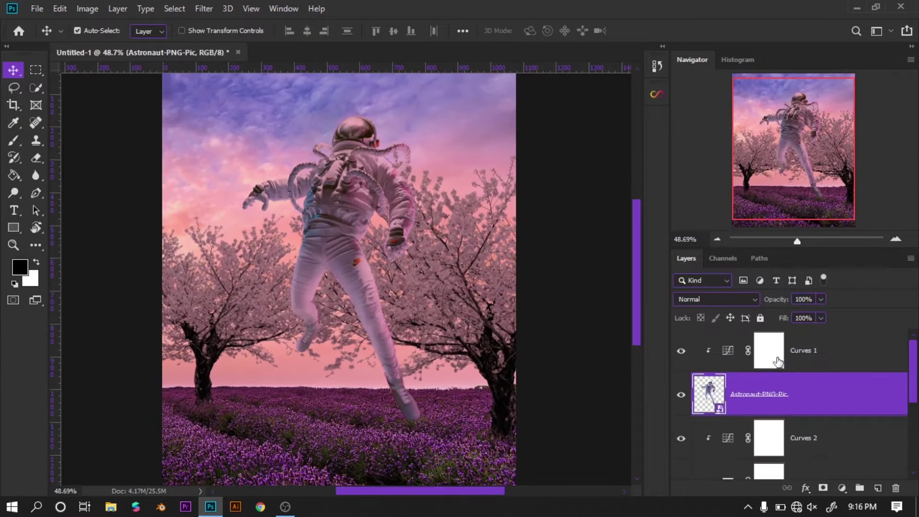
key("alt+bracketright")
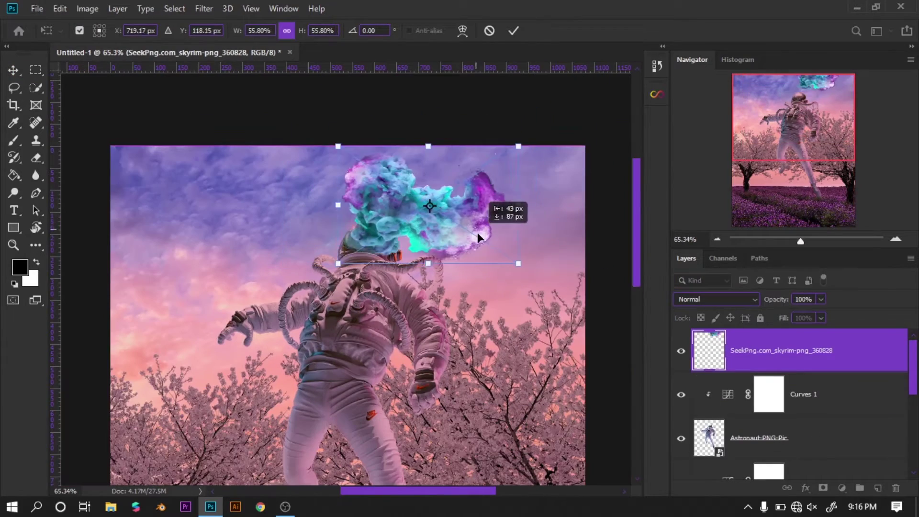
left_click_drag(519, 263, 475, 256)
scroll(437, 248, "up", 2)
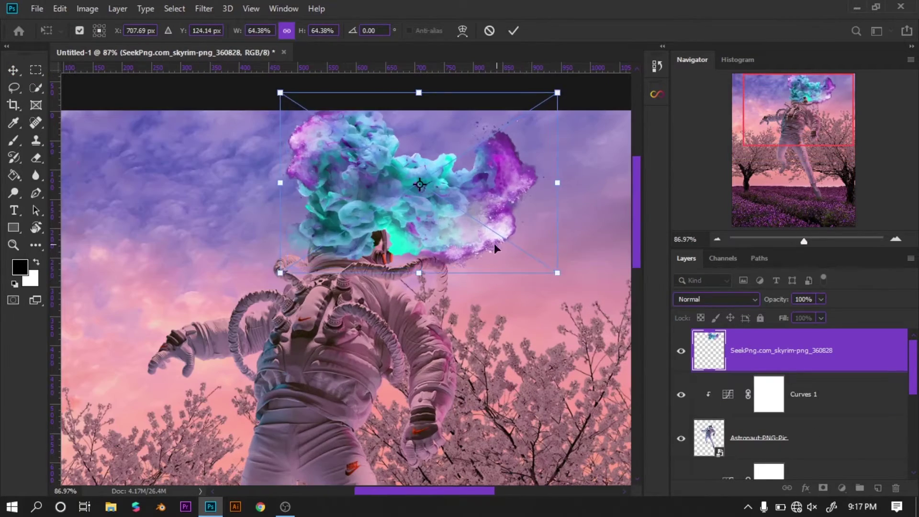
key("Return")
scroll(325, 244, "up", 4)
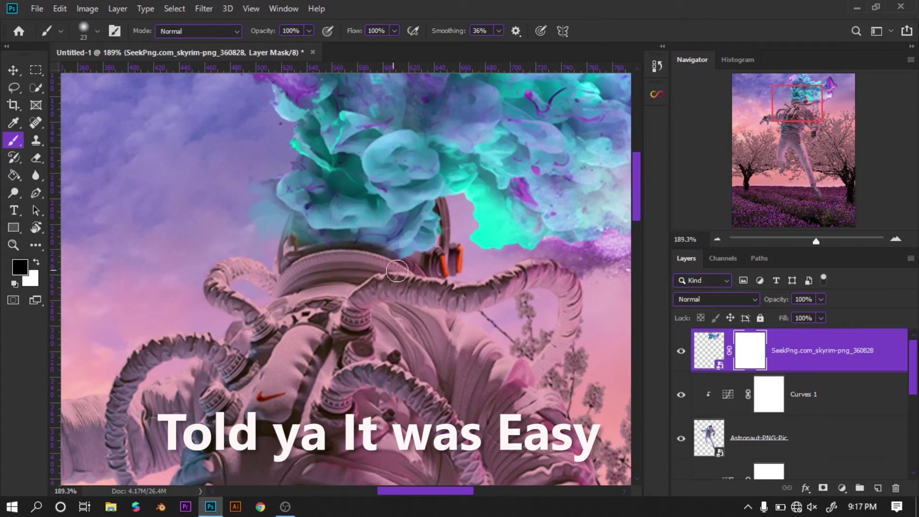
Step: Mask the smoke's edges into the collar using a progressively smaller brush
right_click(451, 207, "alt")
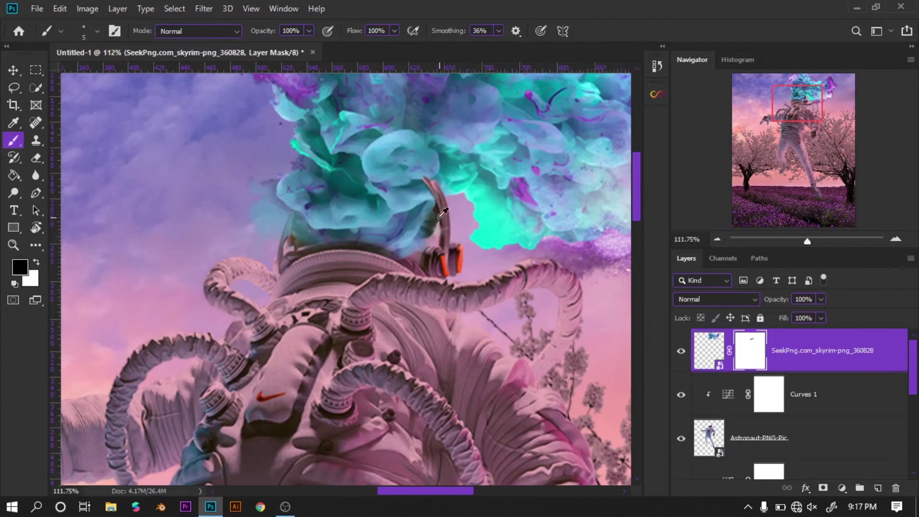
scroll(442, 213, "up", 4)
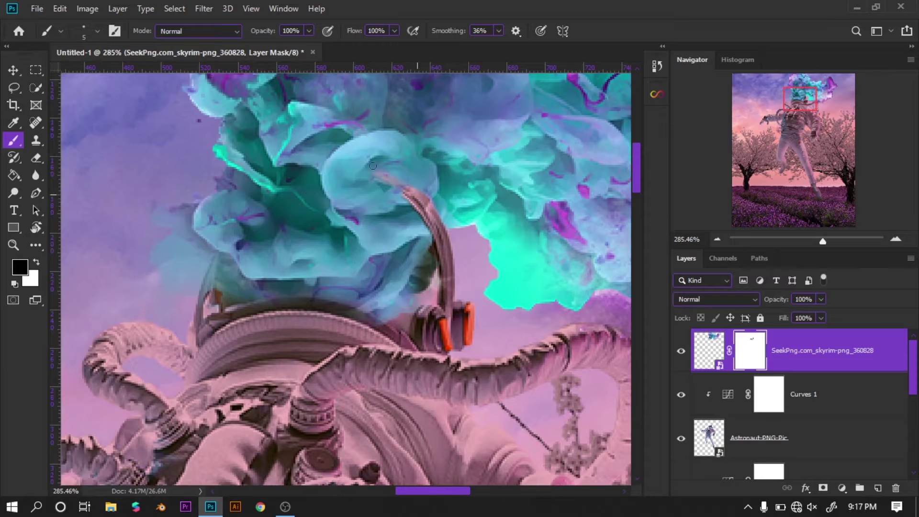
right_click(252, 238, "alt")
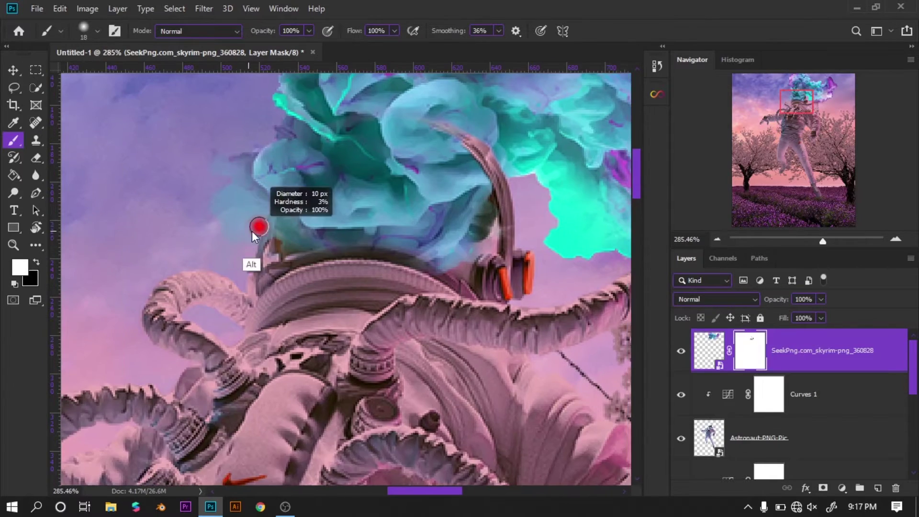
scroll(335, 225, "down", 5)
scroll(411, 212, "up", 1)
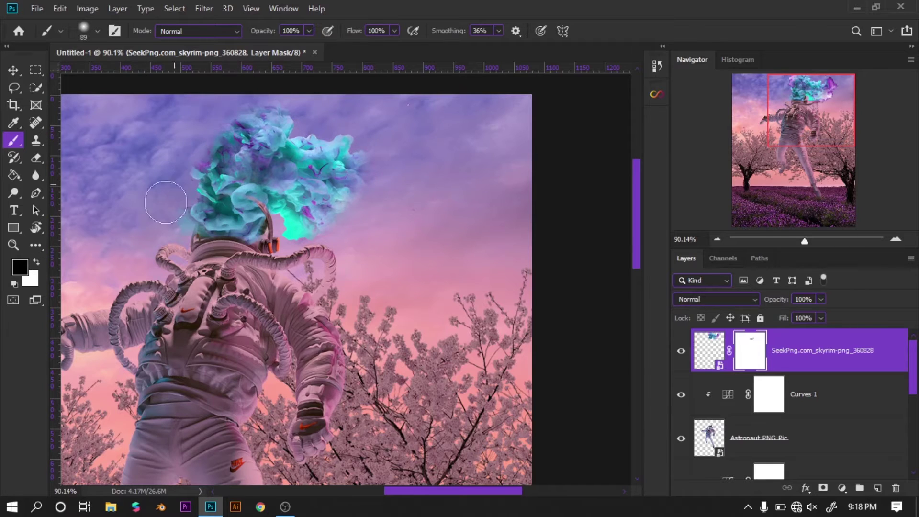
scroll(165, 202, "down", 3)
scroll(287, 239, "down", 2)
Step: Create a new layer named 'shadows' above Curves 1 and switch to the Brush
key("v")
left_click(809, 395)
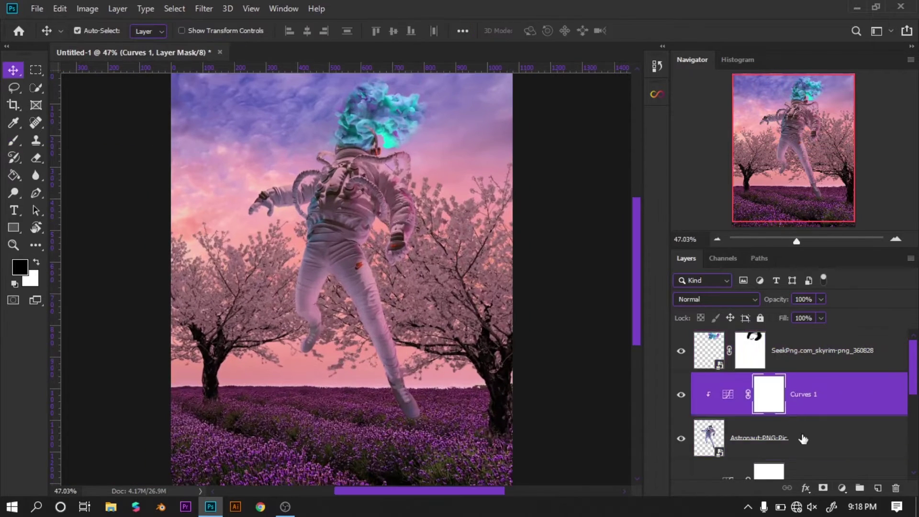
left_click(878, 488)
type("shadows")
key("Return")
key("b")
Step: Brush soft black shading over the astronaut's suit with a 12 px brush, then deselect
scroll(329, 278, "up", 2)
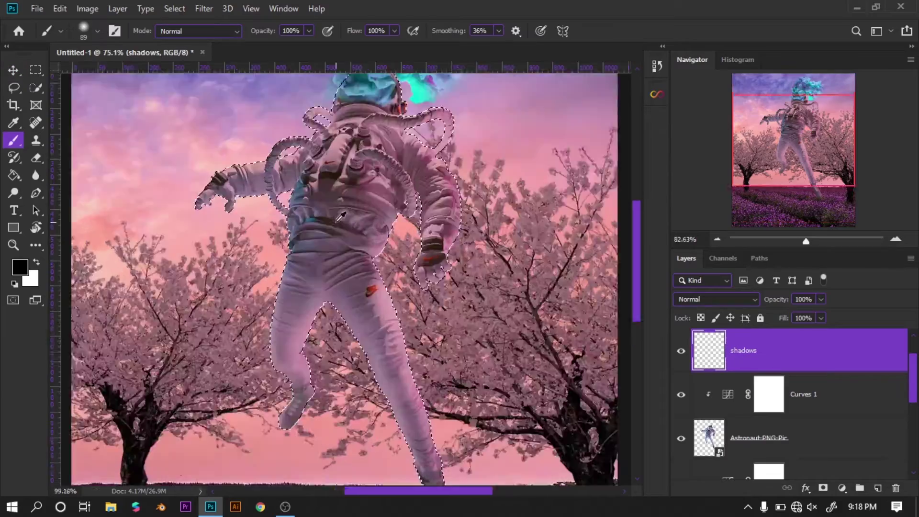
scroll(328, 278, "up", 2)
scroll(329, 278, "down", 4)
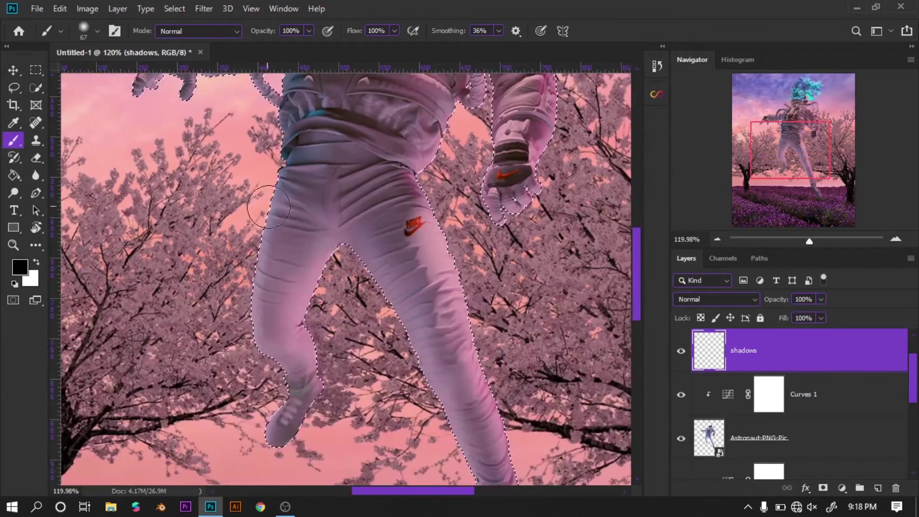
scroll(274, 223, "down", 3)
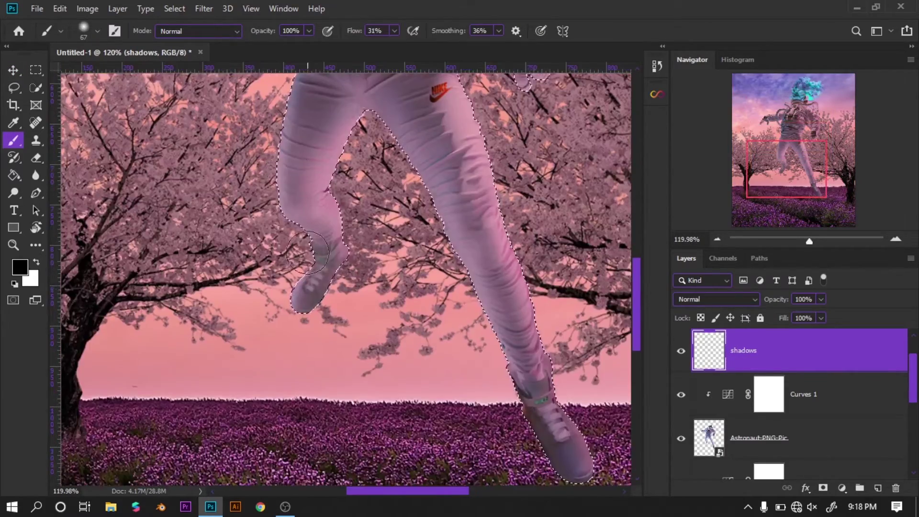
scroll(310, 176, "up", 3)
scroll(310, 177, "right", 2)
scroll(364, 326, "down", 3)
scroll(380, 349, "down", 1)
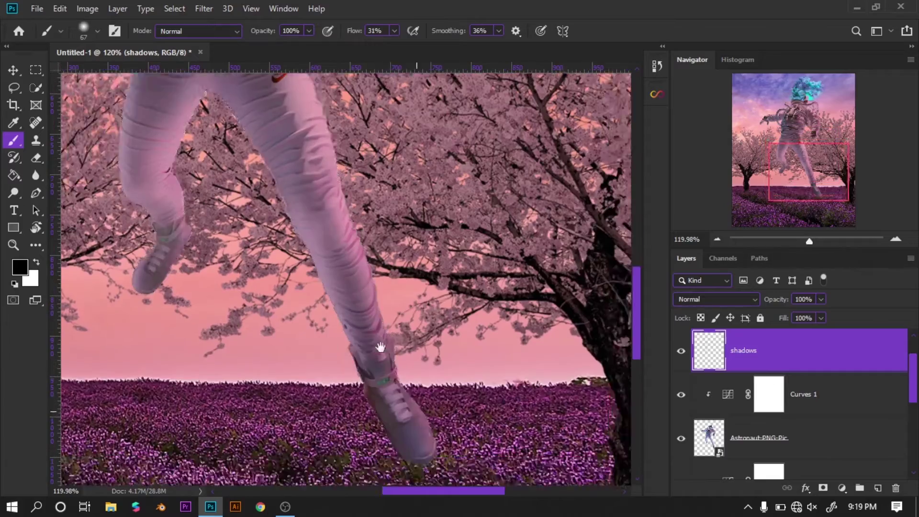
scroll(381, 292, "up", 4)
scroll(254, 198, "up", 3)
scroll(254, 198, "right", 1)
scroll(427, 296, "up", 3)
scroll(447, 191, "left", 2)
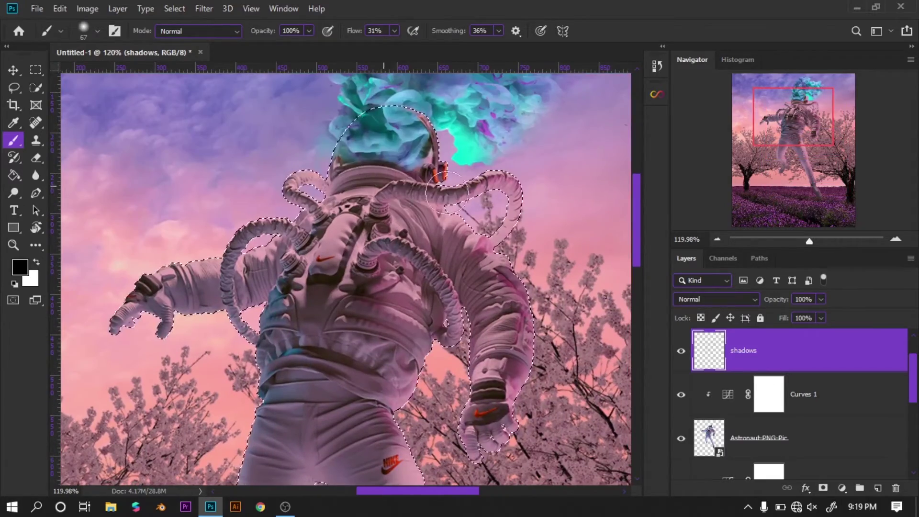
scroll(145, 311, "down", 2)
scroll(144, 311, "right", 2)
scroll(422, 216, "up", 2)
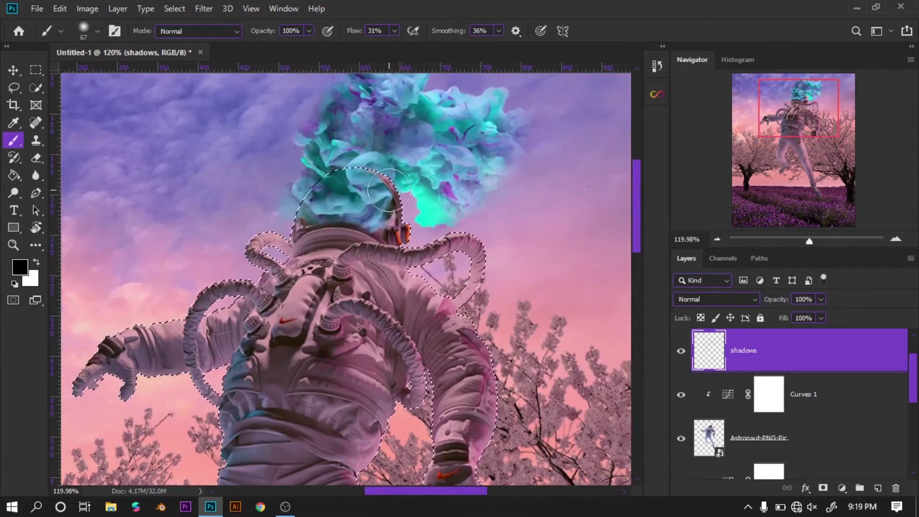
scroll(358, 165, "down", 3)
scroll(359, 165, "left", 2)
scroll(305, 300, "up", 1)
scroll(305, 301, "down", 3)
scroll(305, 301, "up", 5)
scroll(304, 301, "right", 2)
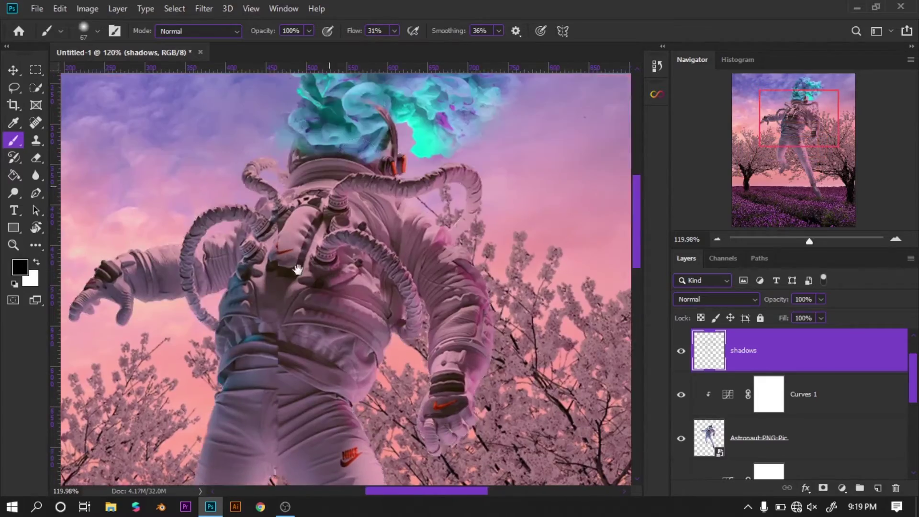
scroll(335, 287, "left", 1)
left_click_drag(290, 237, 311, 225)
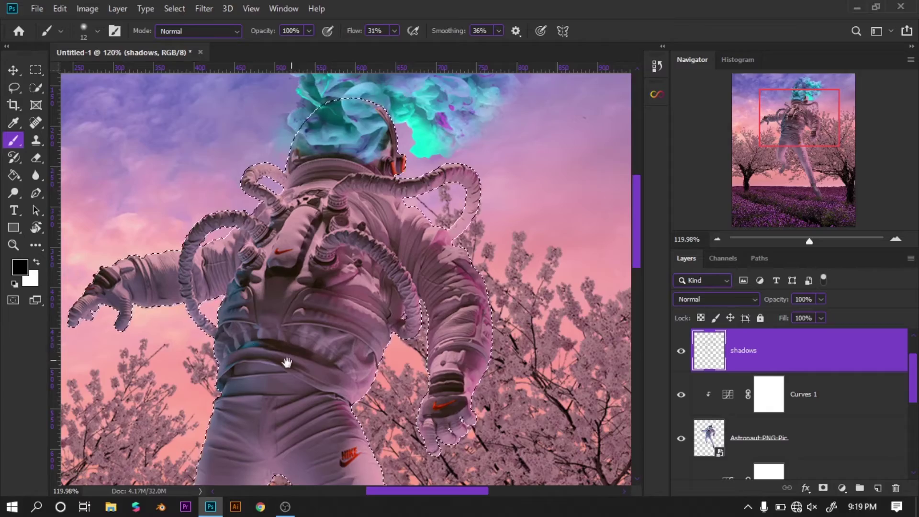
left_click_drag(287, 362, 354, 312)
scroll(286, 199, "down", 5)
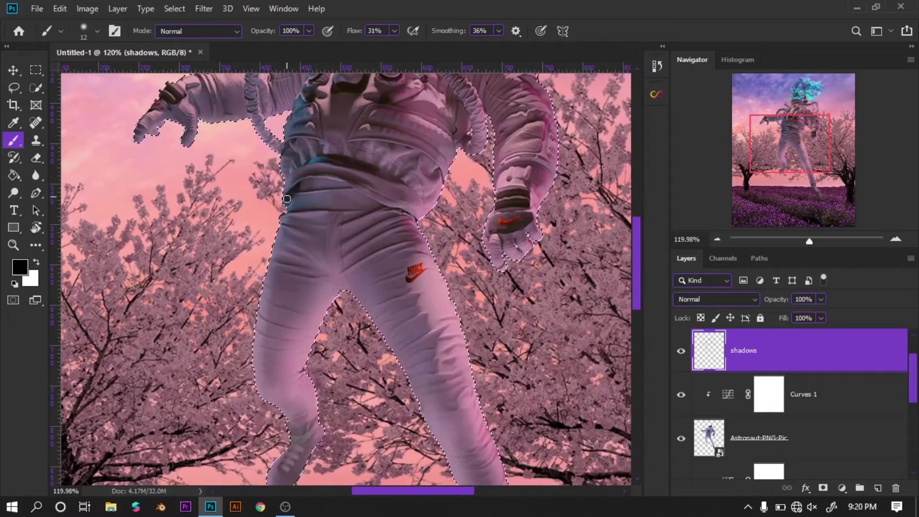
scroll(420, 205, "down", 3)
scroll(420, 322, "down", 2)
scroll(437, 304, "up", 8)
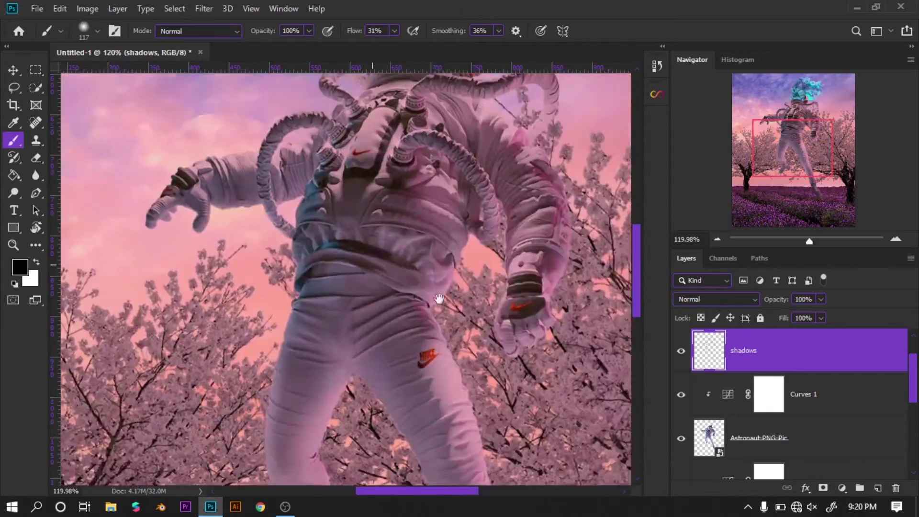
scroll(440, 315, "up", 2)
key("ctrl+d")
key("ctrl+0")
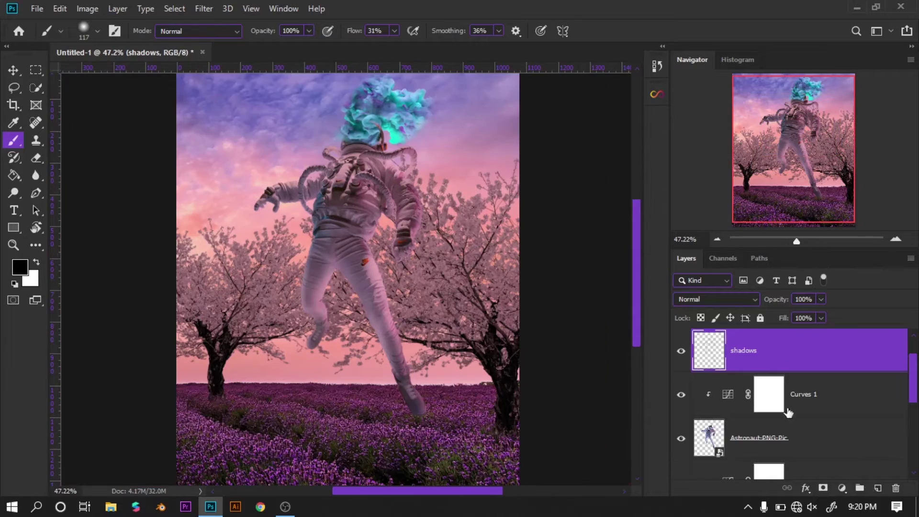
Step: Tint the smoke with a clipped, colorized Hue/Saturation: hue about 320, saturation 33, lightness +7
left_click(787, 412)
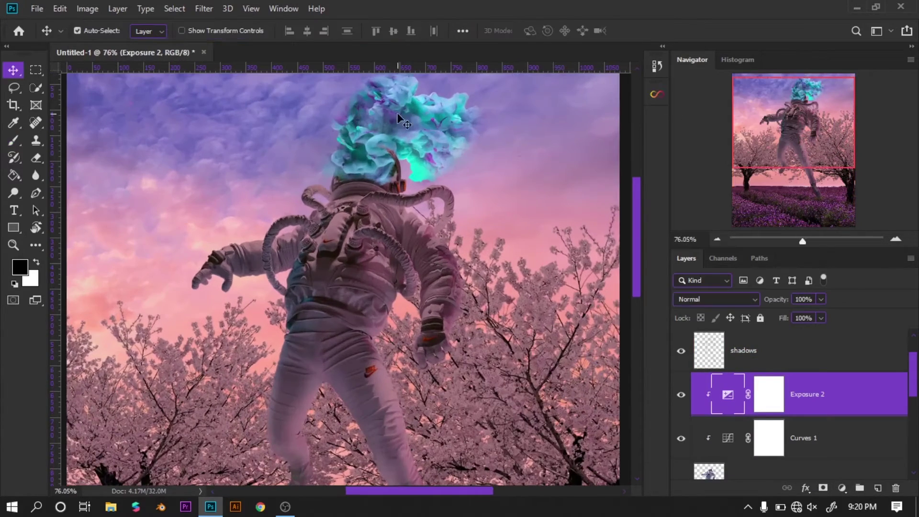
left_click(842, 488)
left_click(841, 353)
left_click(684, 262)
mouse_move(619, 187)
left_mouse_down()
mouse_move(753, 190)
mouse_move(751, 183)
mouse_move(756, 190)
left_mouse_up()
key("ctrl+0")
left_click_drag(670, 218, 674, 218)
left_click_drag(698, 245, 705, 245)
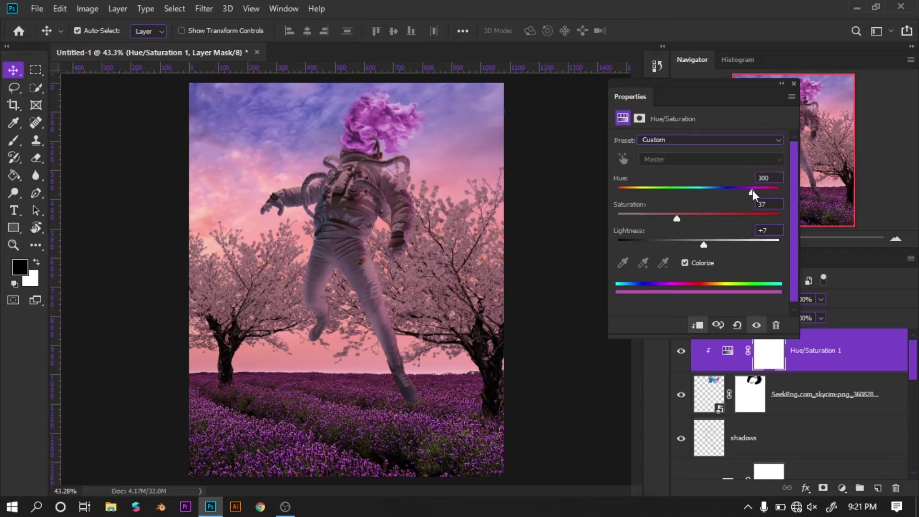
scroll(397, 96, "up", 3)
scroll(397, 95, "up", 3)
mouse_move(753, 191)
left_mouse_down()
mouse_move(645, 197)
mouse_move(764, 207)
left_mouse_up()
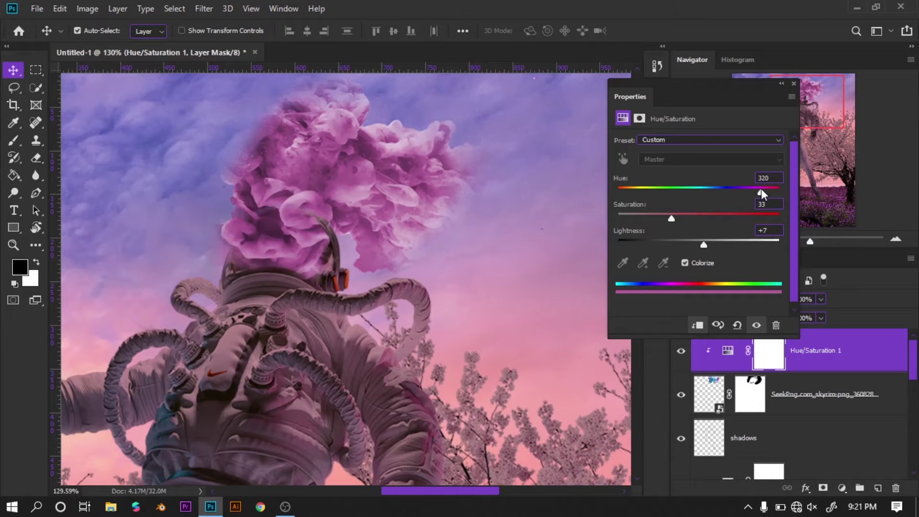
key("ctrl+0")
Step: Place the cabin image and shrink it to a small size on the horizon
key("alt+bracketleft")
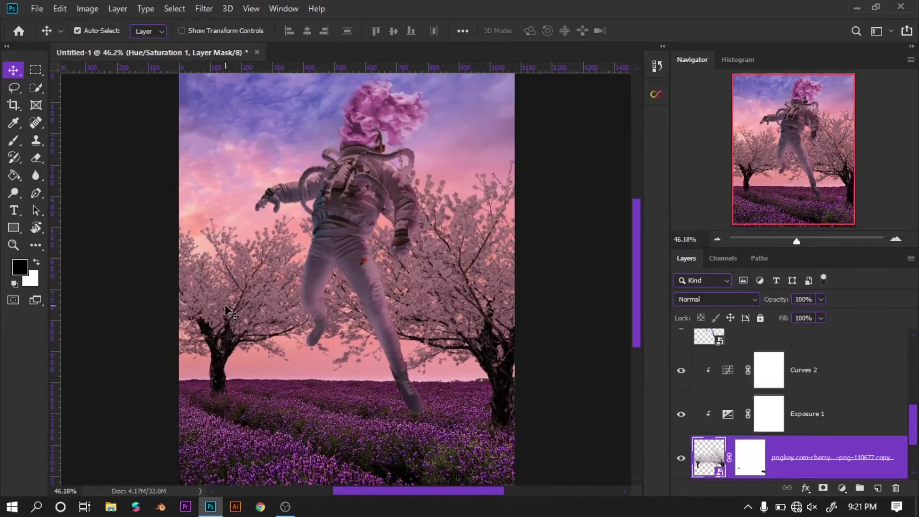
key("alt+bracketleft")
scroll(320, 381, "up", 3)
scroll(320, 380, "up", 1)
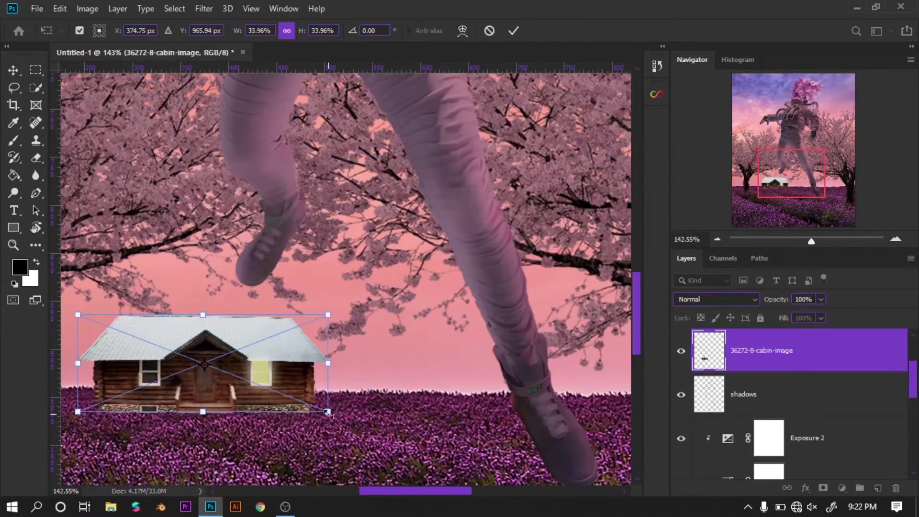
left_click_drag(328, 410, 262, 396)
key("Return")
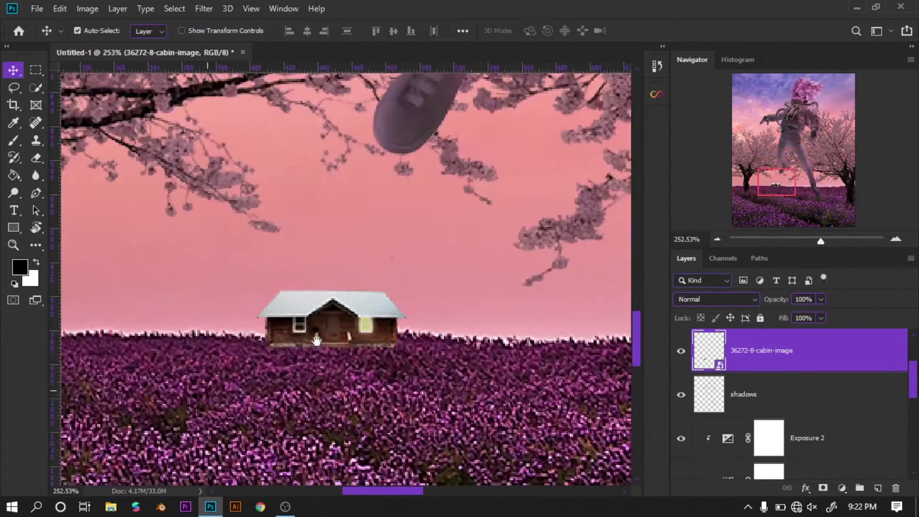
Step: Darken the cabin with a clipped Exposure adjustment of -0.44
left_click(841, 488)
left_click(865, 338)
left_click_drag(699, 171, 691, 171)
key("ctrl+0")
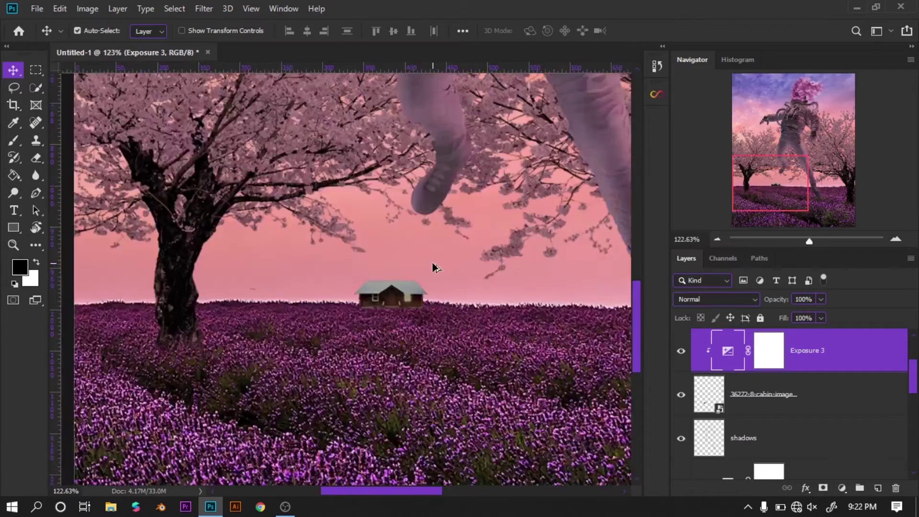
Step: Create a 'tree shadow' layer beneath the cherry trees and start brushing shadow
scroll(789, 431, "down", 3)
left_click(773, 457)
type("tree shadow")
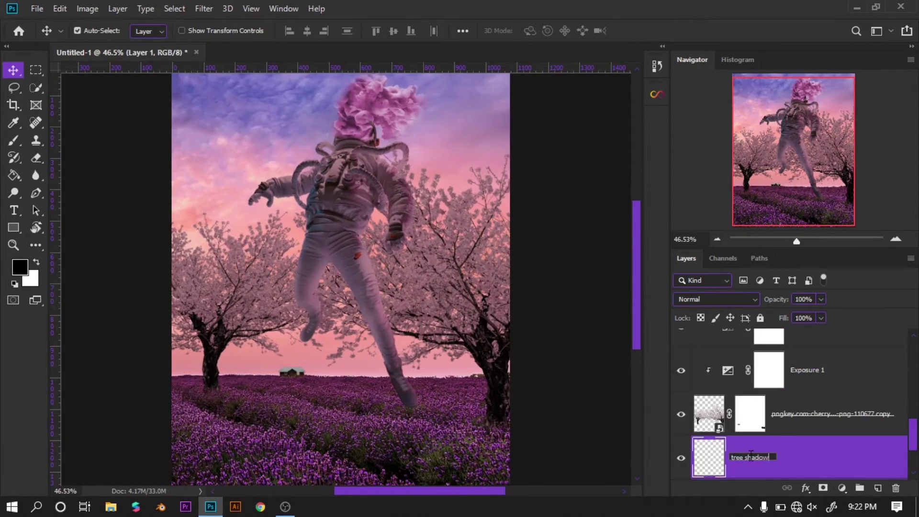
key("Return")
key("b")
scroll(187, 406, "up", 5)
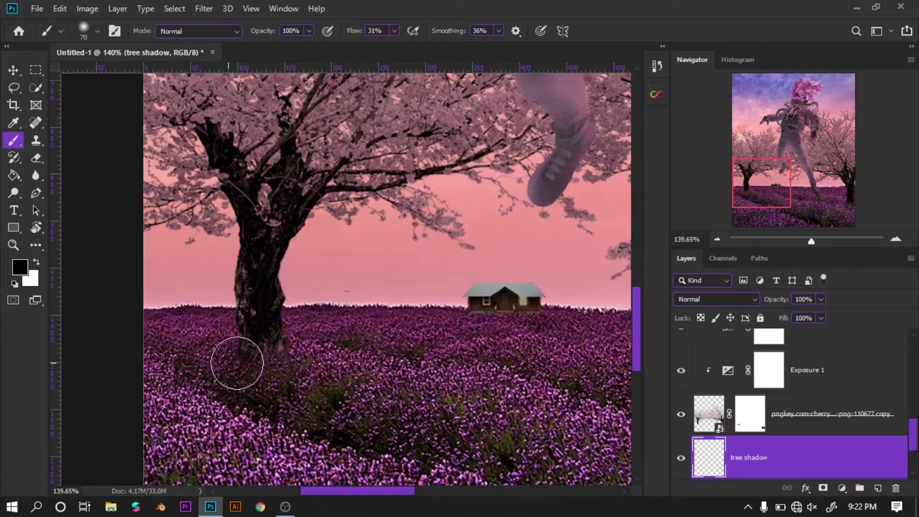
scroll(364, 325, "down", 3)
scroll(407, 318, "right", 10)
scroll(479, 287, "right", 1)
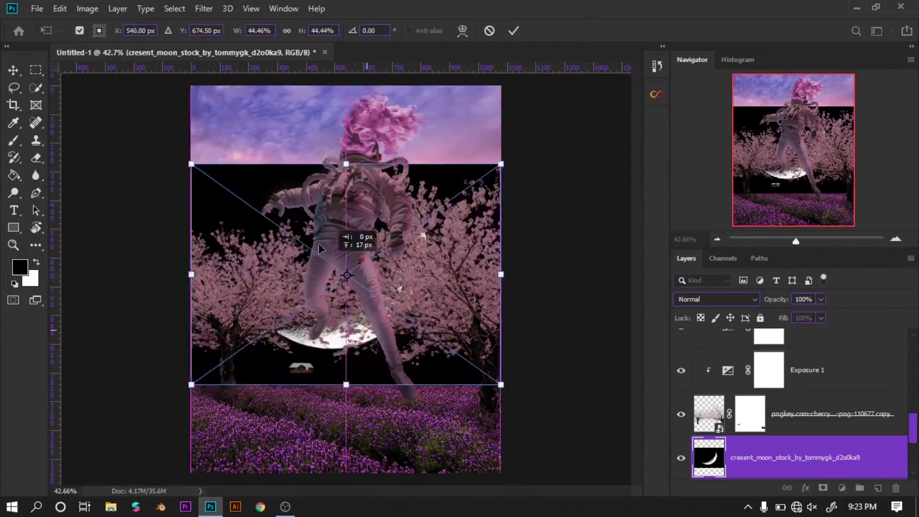
Step: Shrink the moon into the top-left sky and set its blend mode to Screen
left_click_drag(321, 249, 236, 90)
mouse_move(417, 225)
left_mouse_down()
mouse_move(314, 154)
mouse_move(289, 152)
left_mouse_up()
key("Return")
key("b")
left_click(715, 299)
left_click(695, 276)
Step: Resize a duplicate moon and begin scaling the kindpng_2437117 falling-petals image
key("ctrl+t")
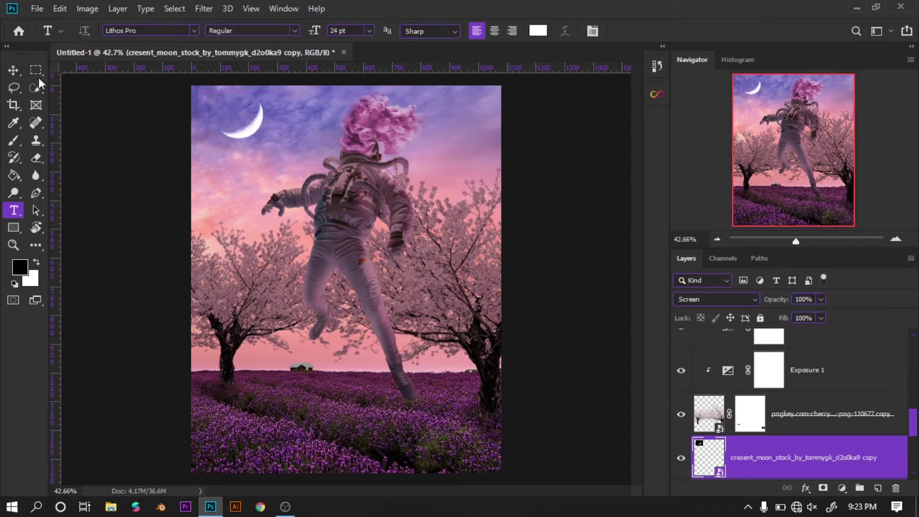
key("v")
key("ctrl+t")
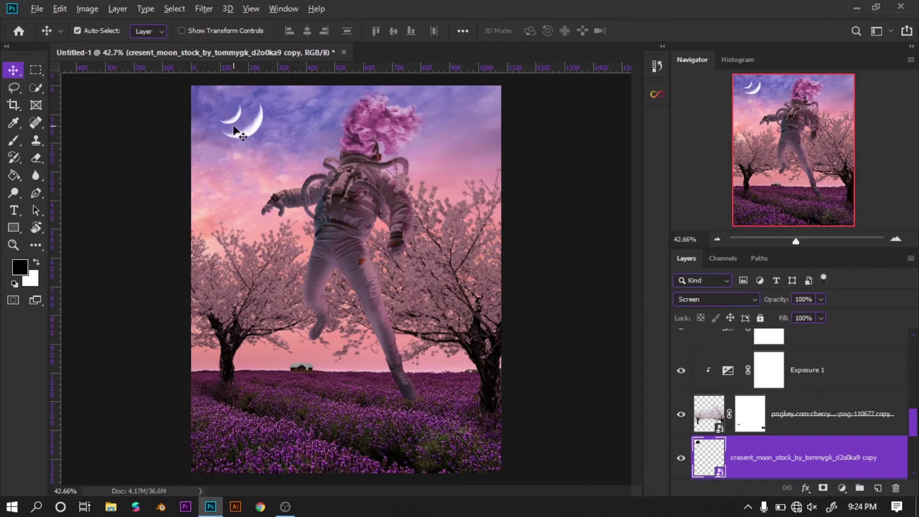
scroll(288, 163, "up", 4)
scroll(354, 201, "down", 2)
scroll(362, 291, "down", 4)
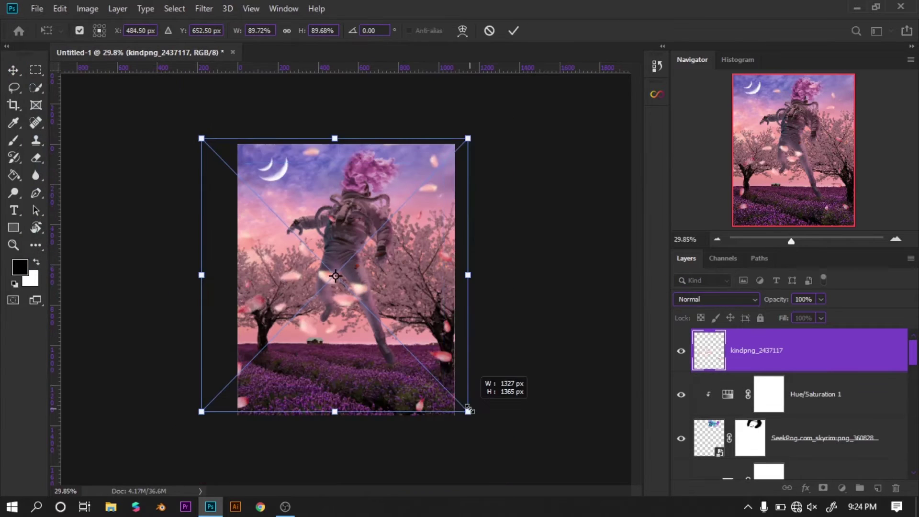
Step: Shrink the falling-petals layer to fit across the canvas
left_click_drag(457, 239, 464, 384)
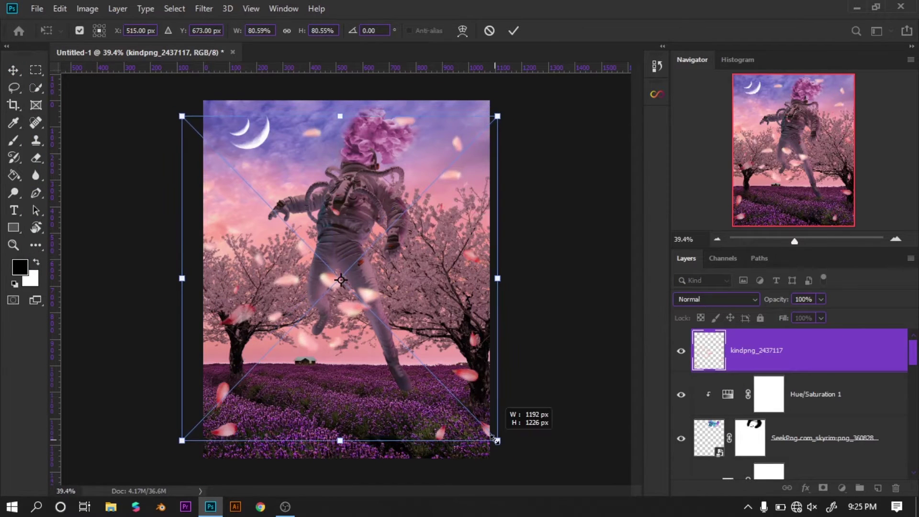
key("Return")
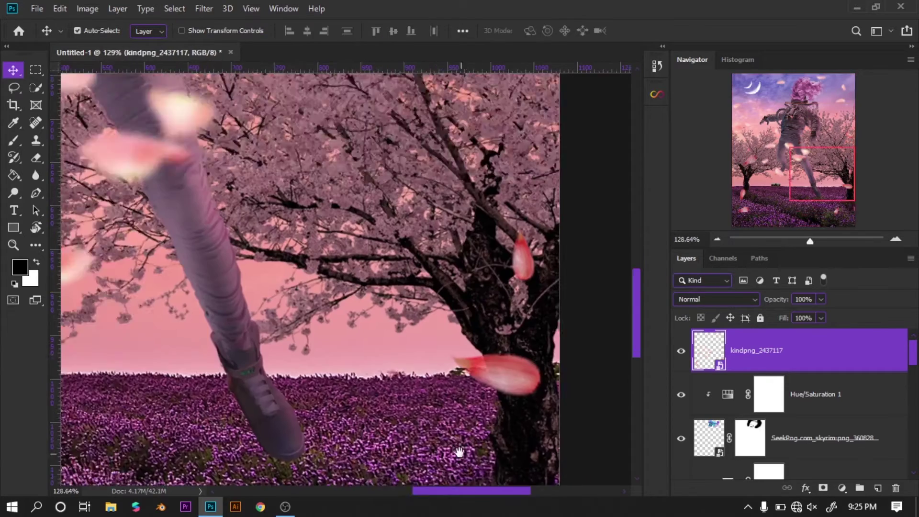
left_click_drag(458, 452, 387, 351)
Step: Lasso a petal onto Layer 1 and rotate it over the astronaut's shoe
key("l")
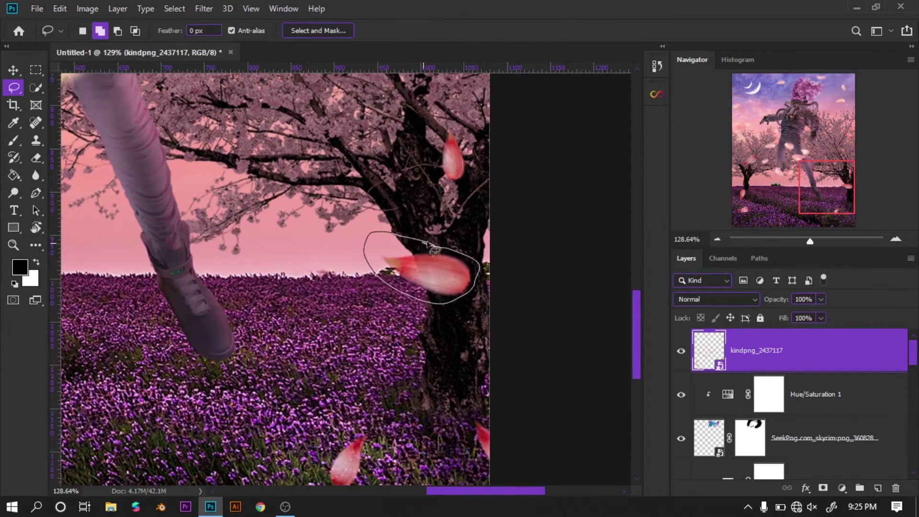
key("ctrl+j")
key("ctrl+t")
left_click_drag(420, 267, 192, 311)
mouse_move(242, 369)
left_mouse_down()
mouse_move(254, 355)
mouse_move(249, 367)
left_mouse_up()
key("Return")
Step: Make the petal copy a Smart Object with a clipped Hue/Saturation: hue +32, lightness -33
scroll(249, 368, "down", 5)
right_click(826, 344)
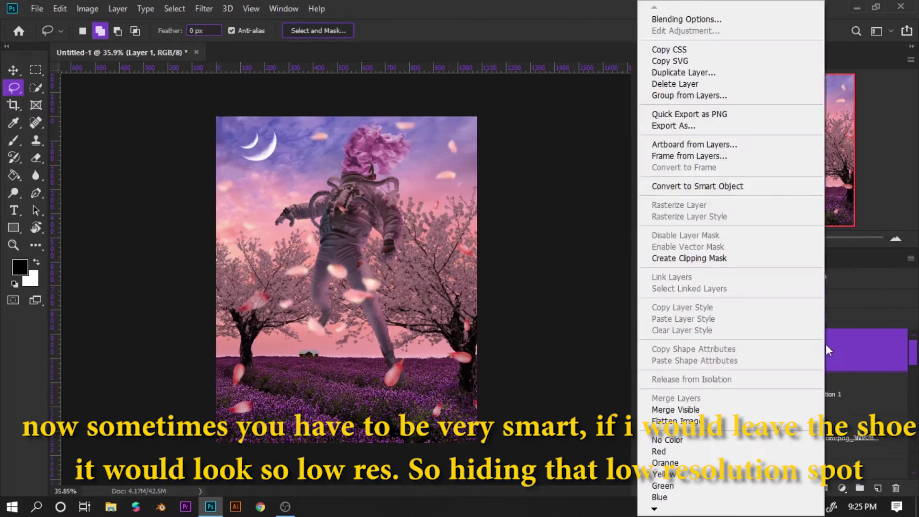
left_click(697, 186)
left_click(841, 488)
left_click(804, 357)
left_click(698, 325)
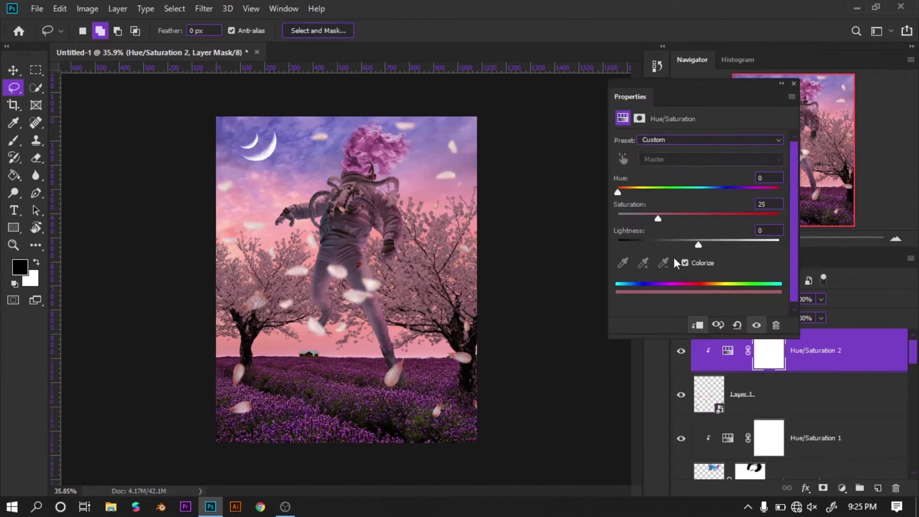
left_click(685, 262)
left_click_drag(617, 192, 728, 190)
left_click_drag(699, 245, 671, 245)
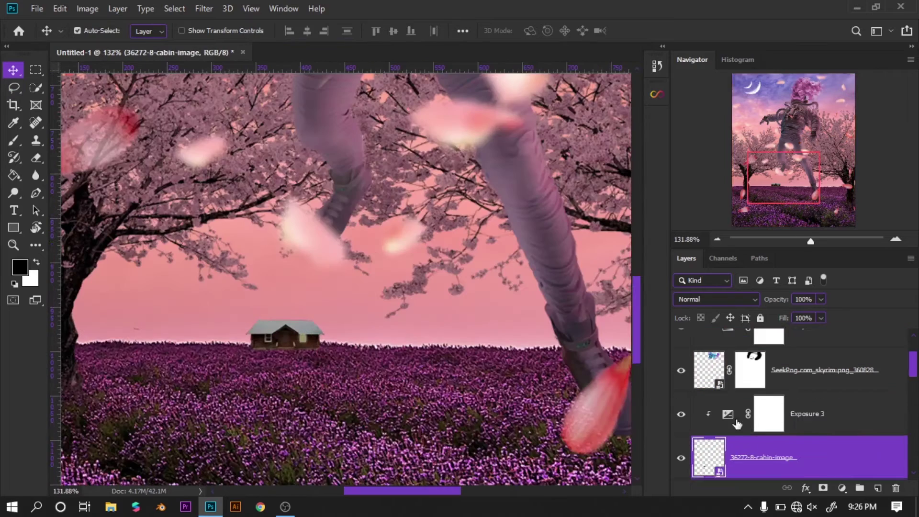
Step: Refine the cabin selection and the Exposure 3 layer mask with brush and eraser
left_click_drag(308, 261, 287, 260)
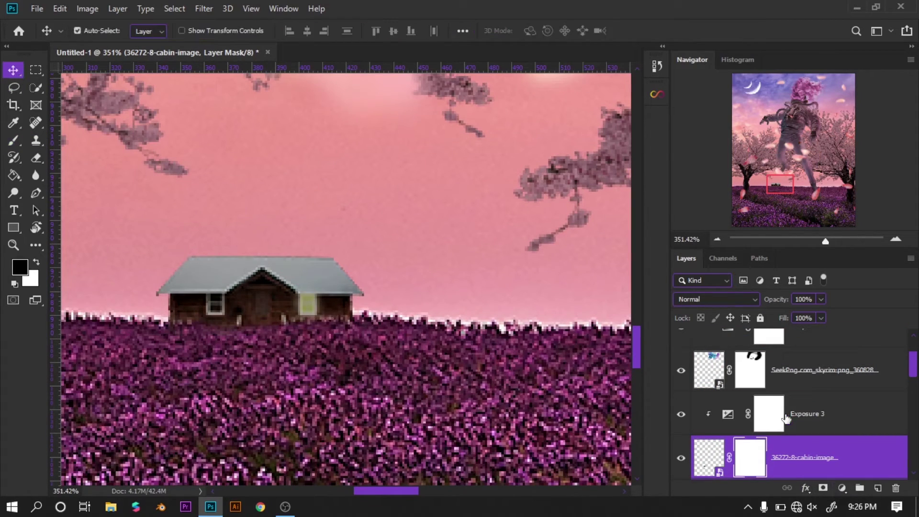
key("ctrl+shift+alt+n")
left_click(709, 457, "ctrl")
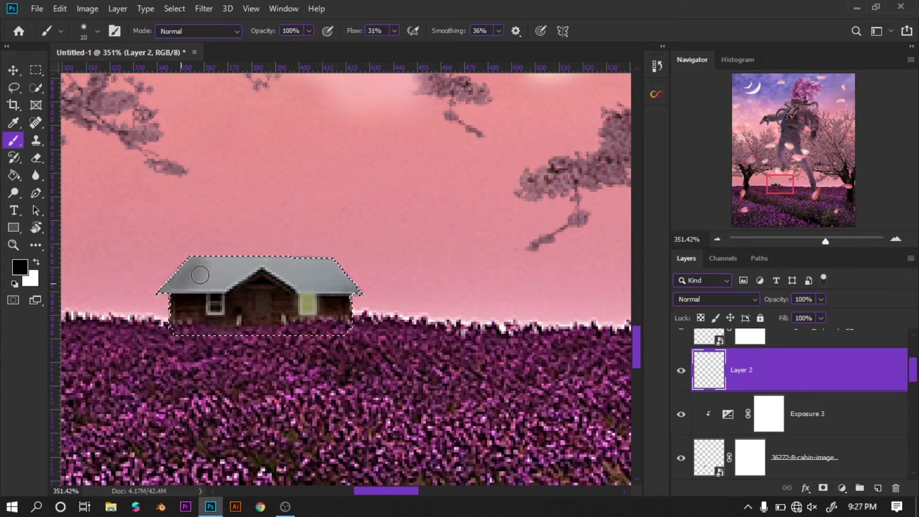
key("e")
key("b")
key("ctrl+d")
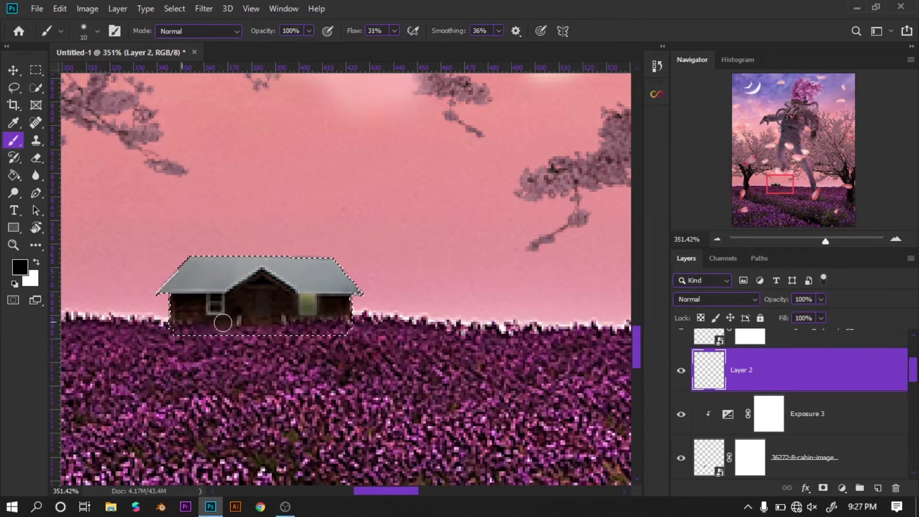
scroll(344, 277, "down", 4)
left_click(769, 414)
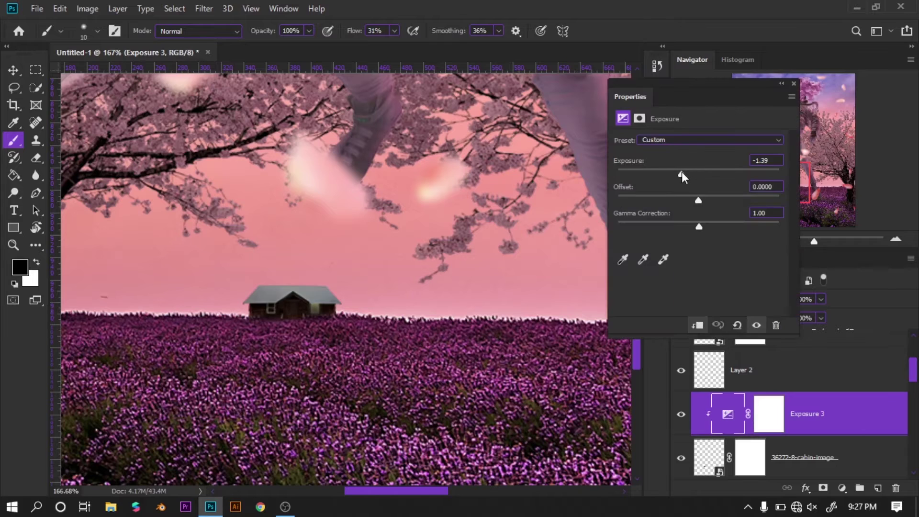
Step: Add a Curves adjustment above the cabin, undoing a stray Hue/Saturation layer
left_click(841, 488)
left_click(780, 353)
key("ctrl+z")
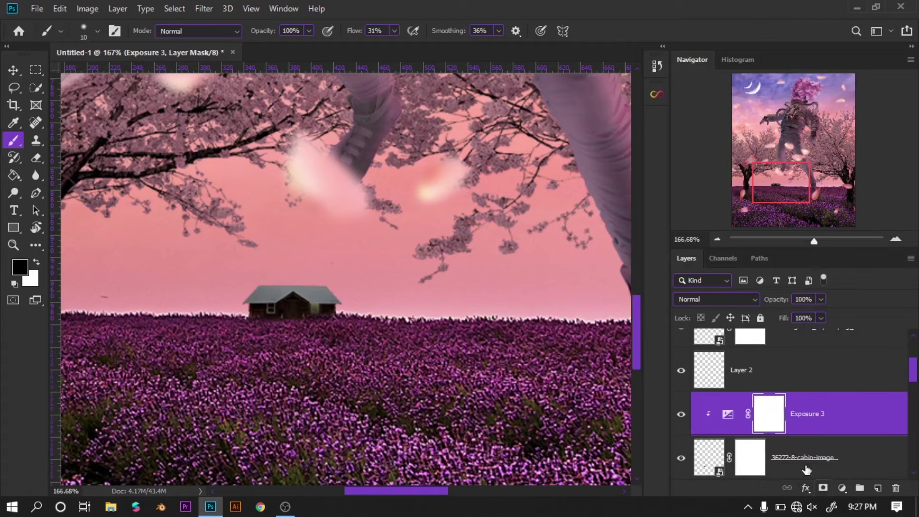
left_click(842, 487)
left_click(824, 316)
Step: Auto-correct the curves using Find Dark & Light Colors, without saving as default
left_click(791, 96)
left_click(819, 213)
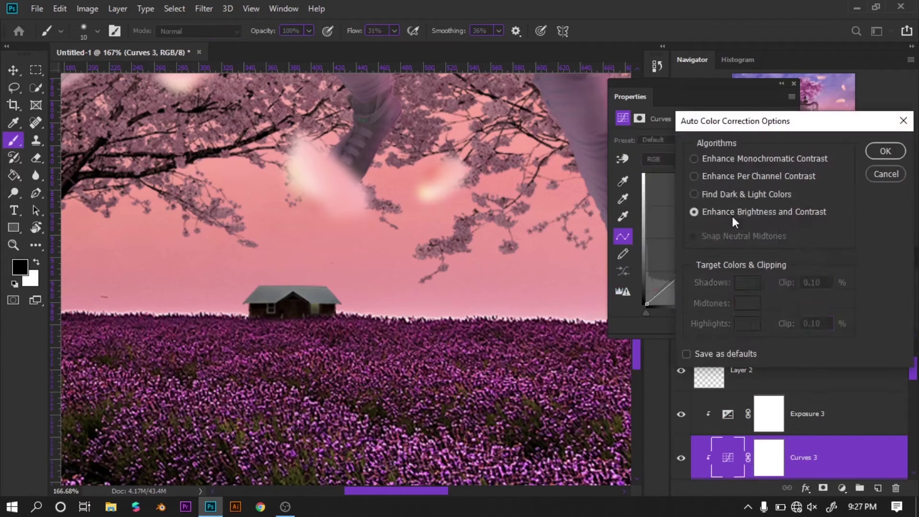
left_click(789, 283)
left_click(868, 225)
left_click(790, 303)
left_click(868, 224)
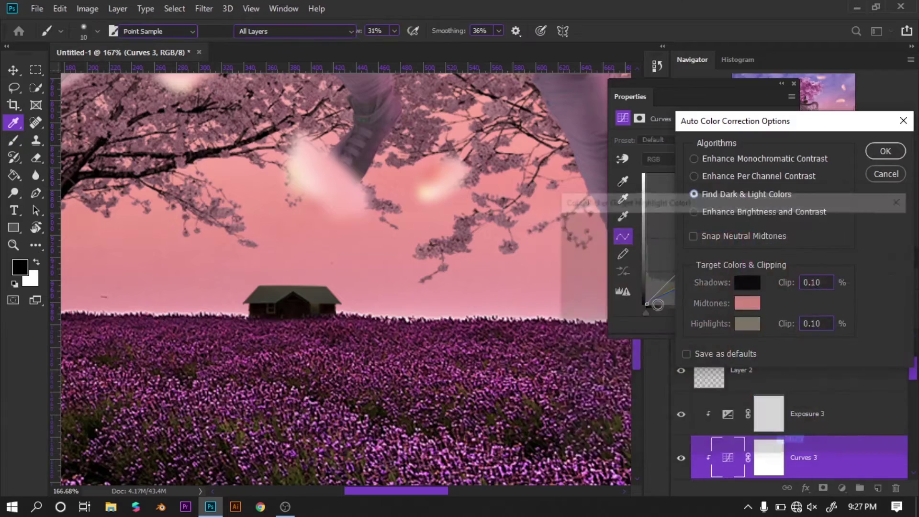
left_click(790, 324)
left_click(880, 219)
Step: Fit the image on screen and stamp all visible layers into merged Layer 3
left_click(886, 151)
left_click(455, 197)
key("b")
key("ctrl+0")
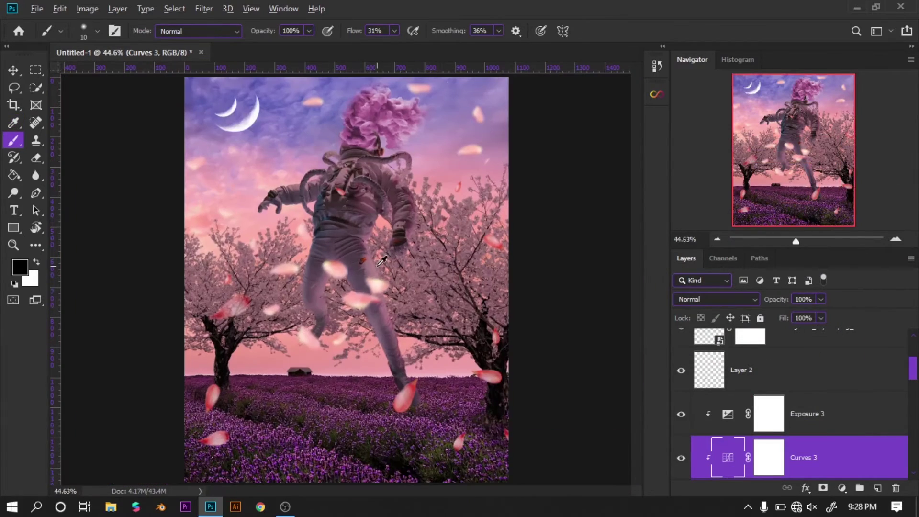
key("ctrl+shift+alt+e")
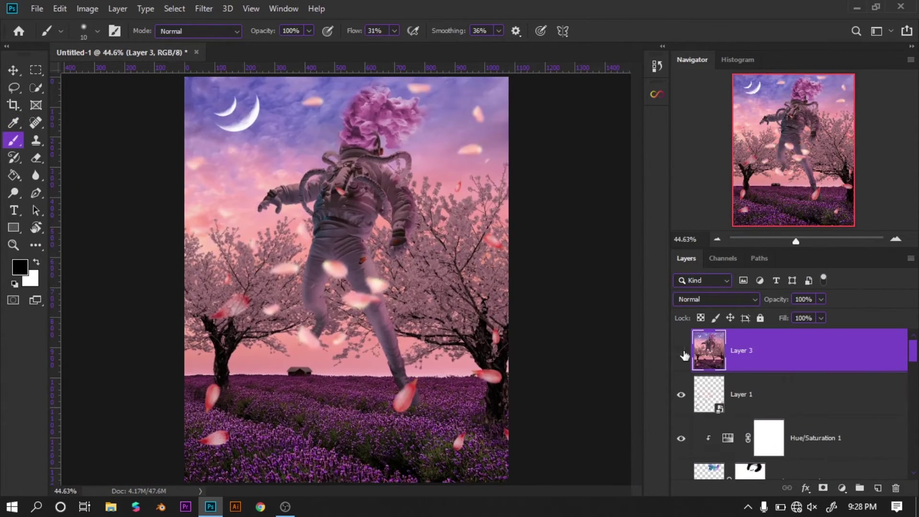
Step: Convert merged Layer 3 to a Smart Object and open the Camera Raw Filter
right_click(790, 354)
left_click(667, 186)
left_click(204, 8)
key("Escape")
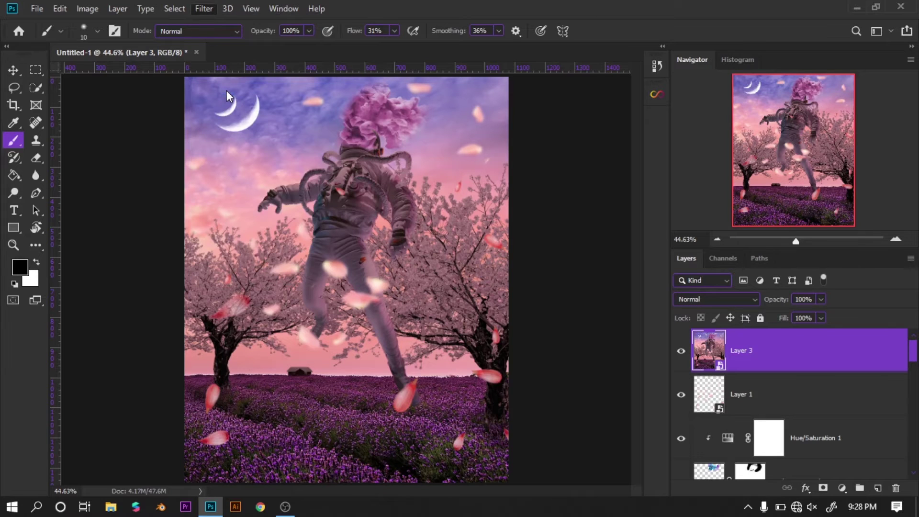
key("ctrl+shift+a")
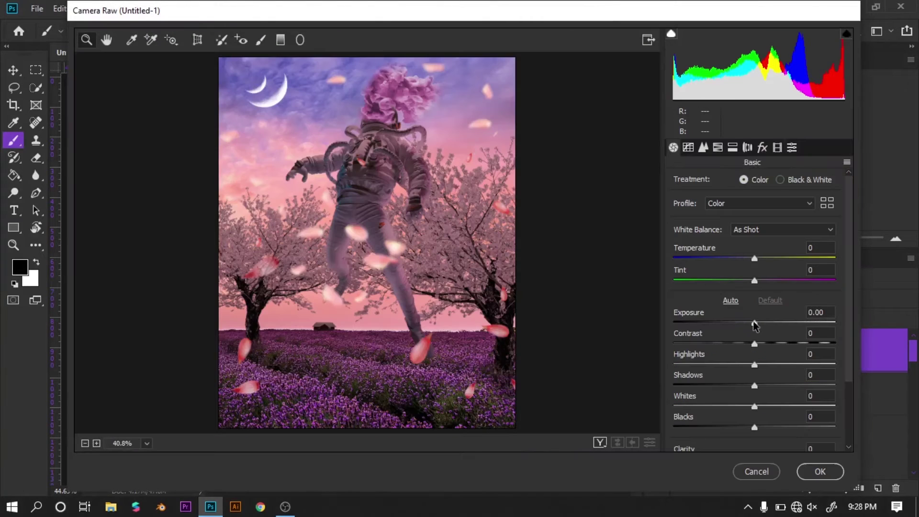
Step: Set exposure -0.25, lower highlights, deepen blacks, add slight clarity and tint +13
mouse_move(755, 323)
left_mouse_down()
mouse_move(757, 344)
mouse_move(734, 366)
mouse_move(748, 385)
left_mouse_up()
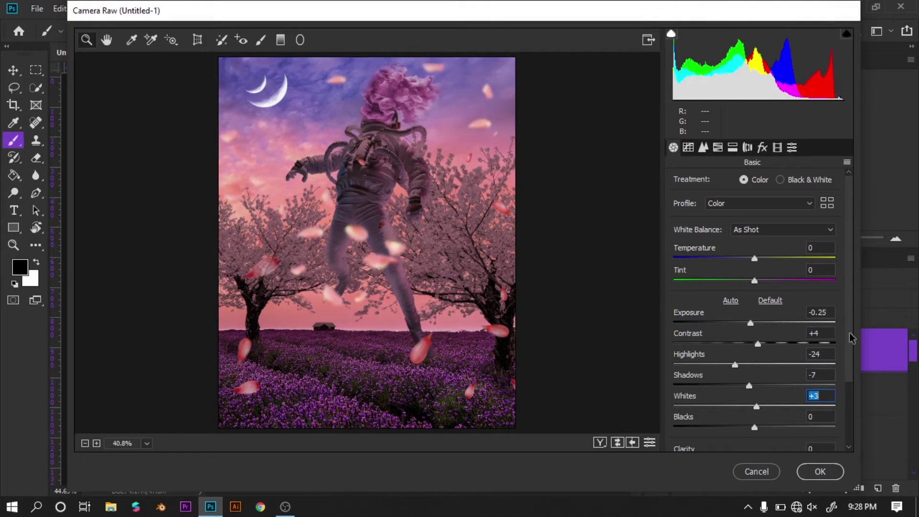
scroll(849, 332, "down", 2)
left_click_drag(756, 353, 746, 375)
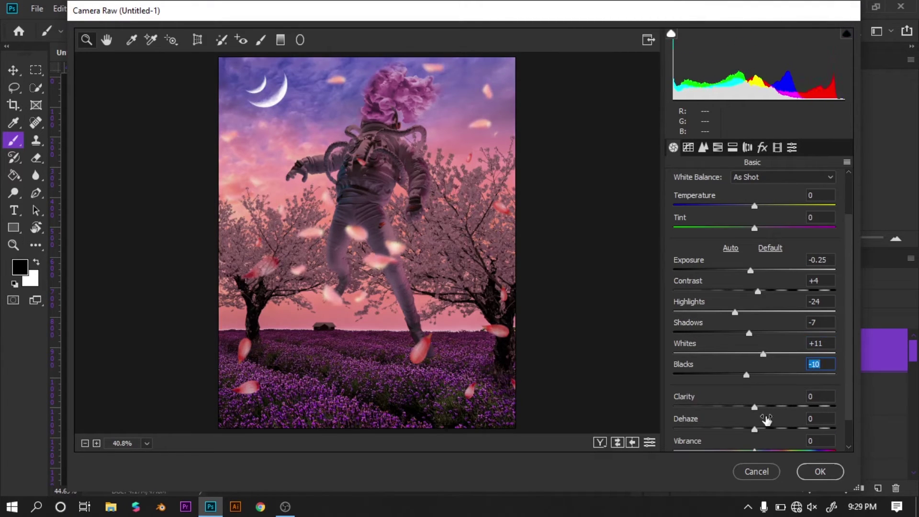
mouse_move(754, 406)
left_mouse_down()
mouse_move(757, 395)
mouse_move(753, 418)
left_mouse_up()
scroll(761, 405, "down", 1)
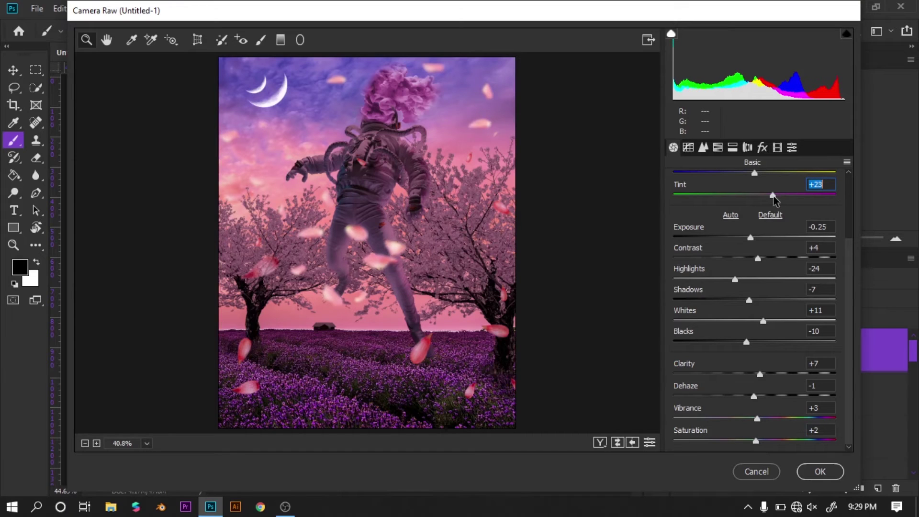
left_click_drag(773, 196, 770, 195)
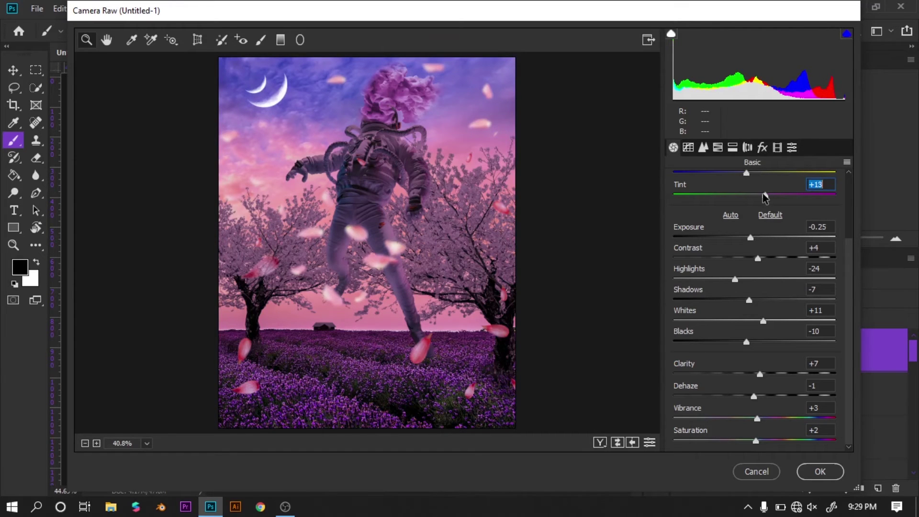
Step: Tone the highlights purple with a little saturation in Split Toning and apply
key("ctrl+alt+2")
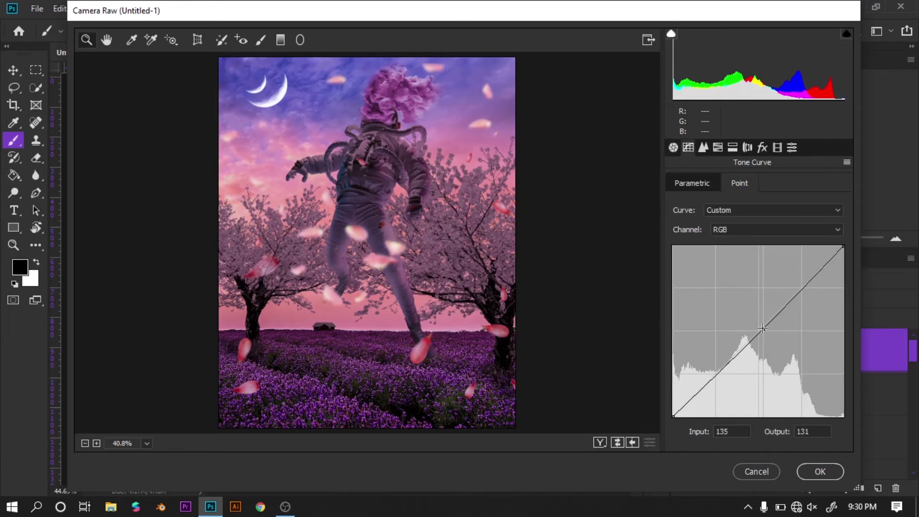
key("ctrl+alt+3")
key("ctrl+alt+4")
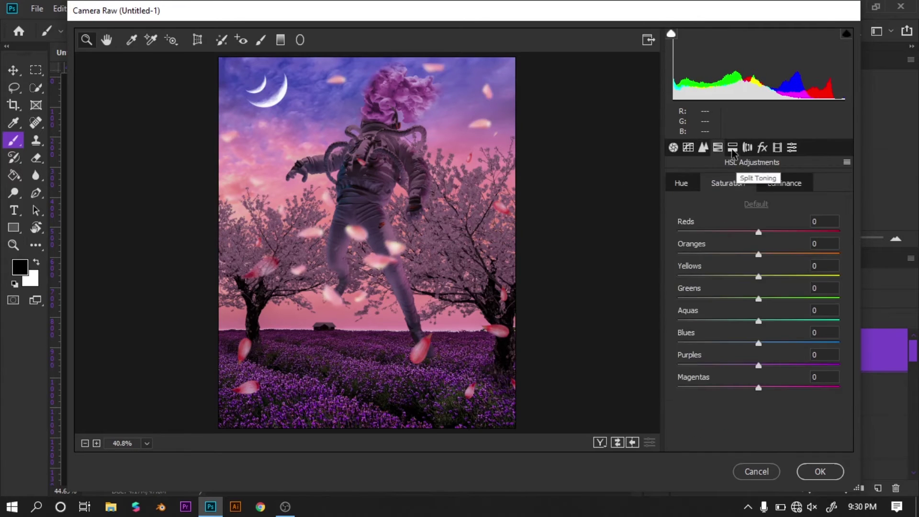
left_click(732, 147)
left_click_drag(678, 224, 686, 224)
left_click_drag(767, 202, 794, 202)
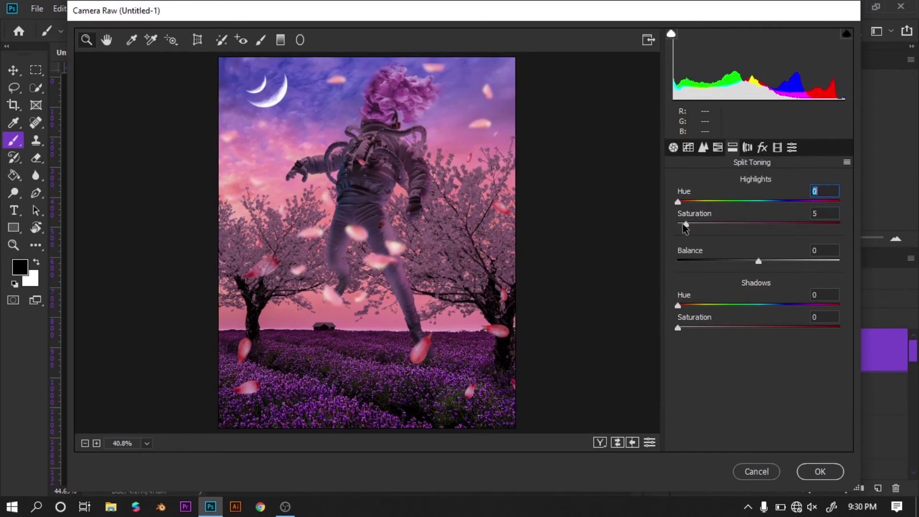
left_click(820, 471)
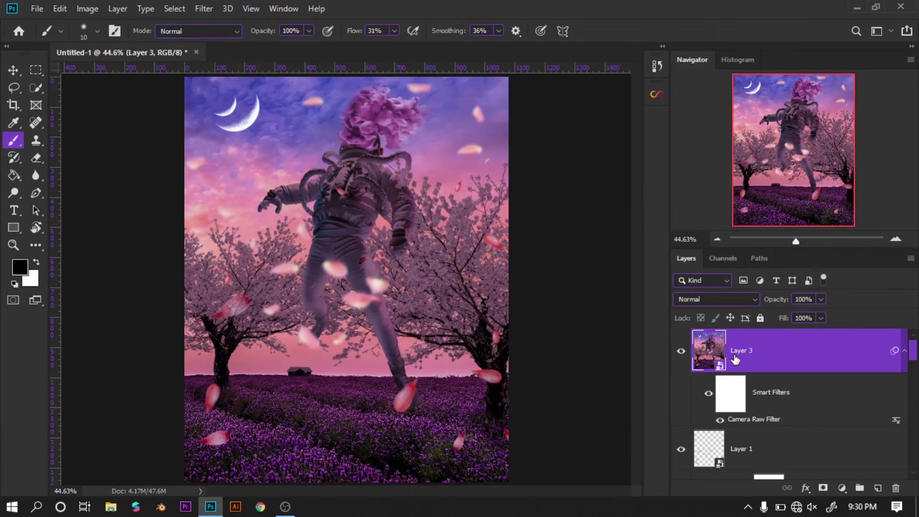
Step: Generate an Infinite Color grading group, trying a second variation
left_click(657, 93)
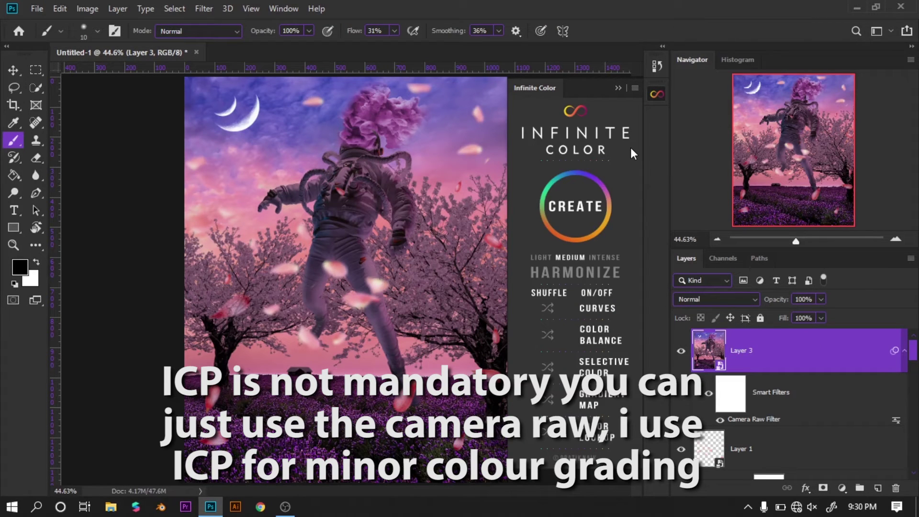
left_click(583, 208)
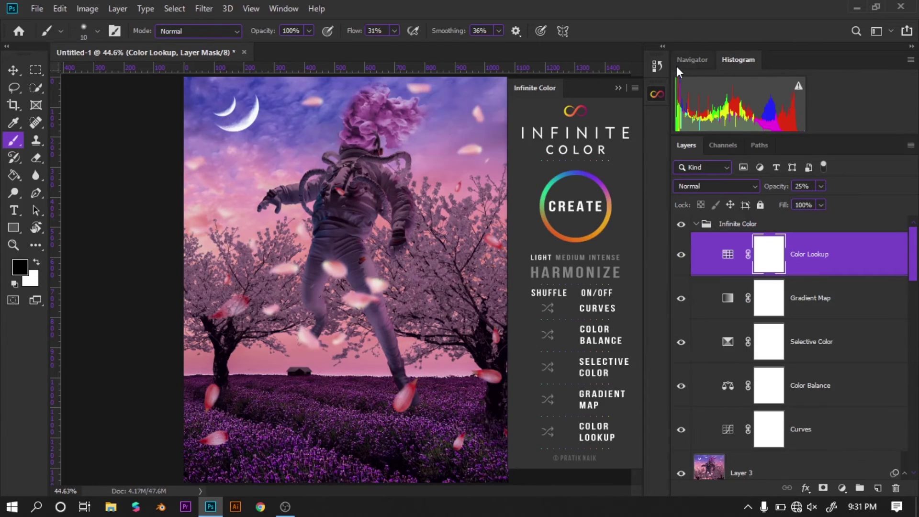
left_click(676, 66)
left_click(582, 207)
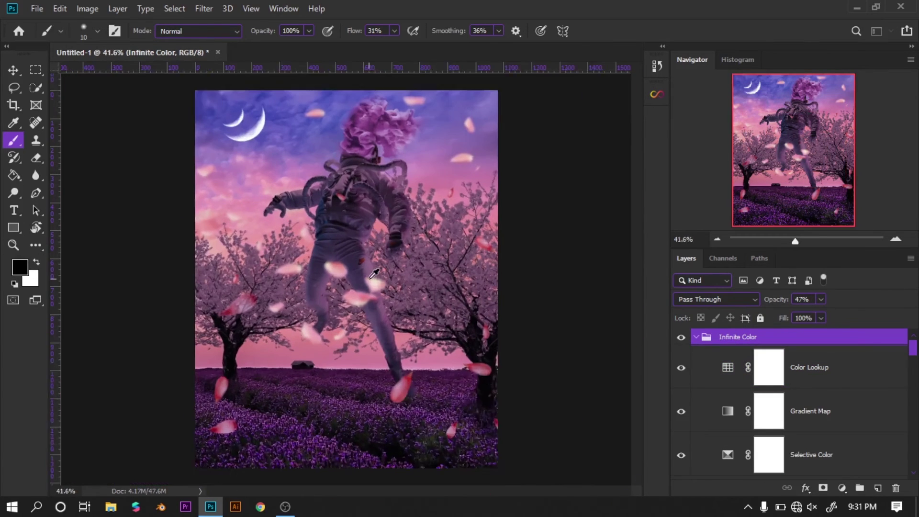
Step: Lower the Infinite Color group's opacity to 27% and collapse the group
scroll(375, 273, "up", 1)
left_click_drag(820, 299, 811, 314)
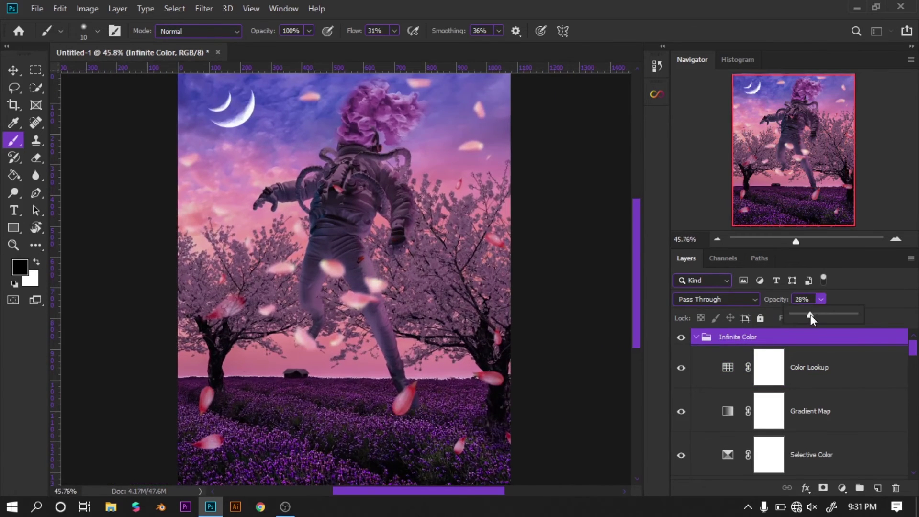
key("t")
left_click(696, 337)
Step: Add the artist's signature text bottom-right, then stamp everything into merged Layer 4
left_click_drag(363, 443, 503, 473)
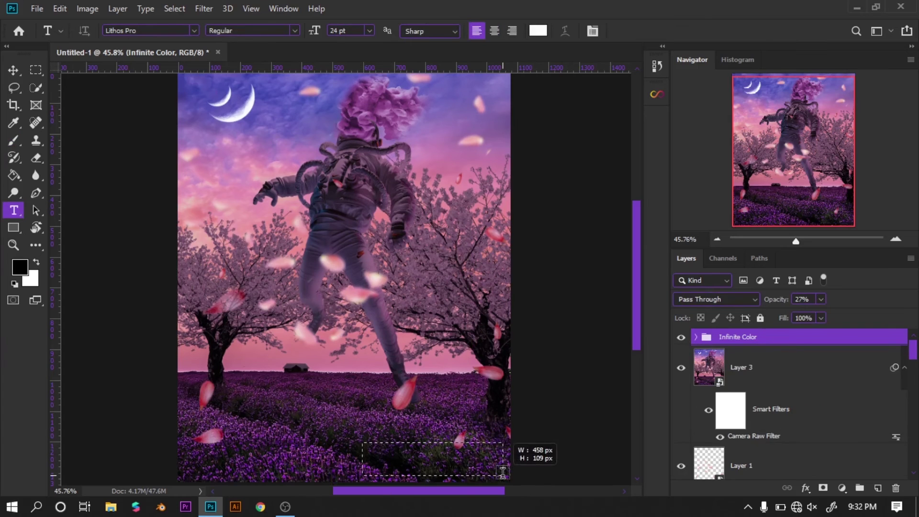
type("aavash x")
left_click(13, 70)
left_click_drag(386, 444, 501, 474)
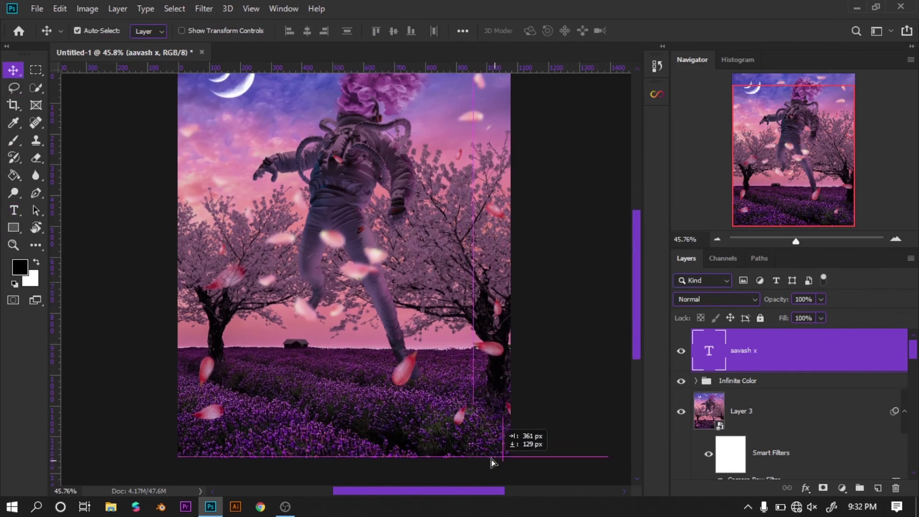
key("ctrl+0")
key("ctrl+shift+alt+e")
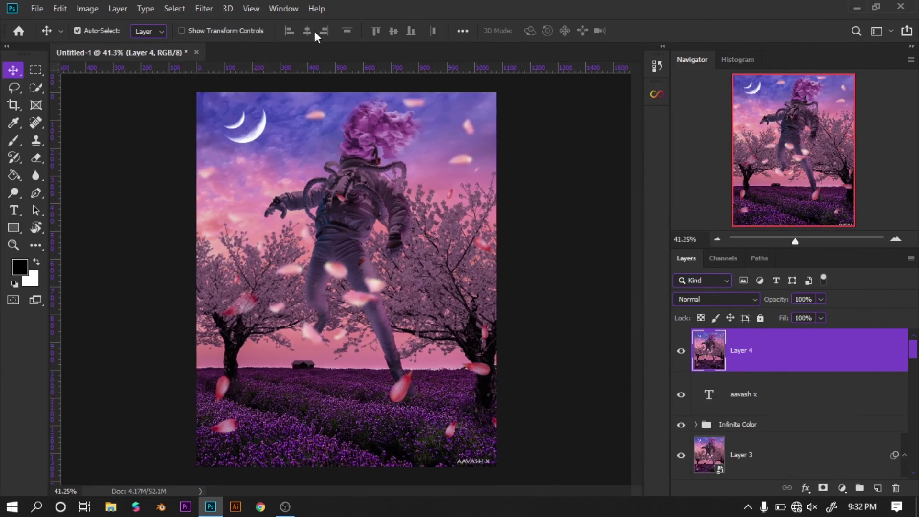